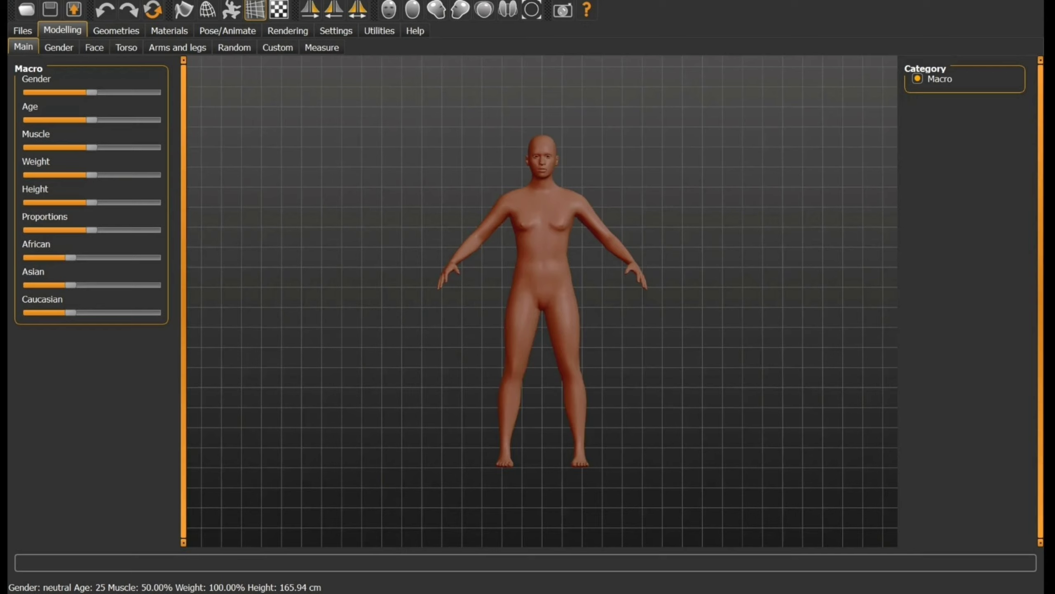
# Shift the Gender macro slider toward female to begin shaping a young woman
pyautogui.moveTo(91, 92); pyautogui.dragTo(109, 92)
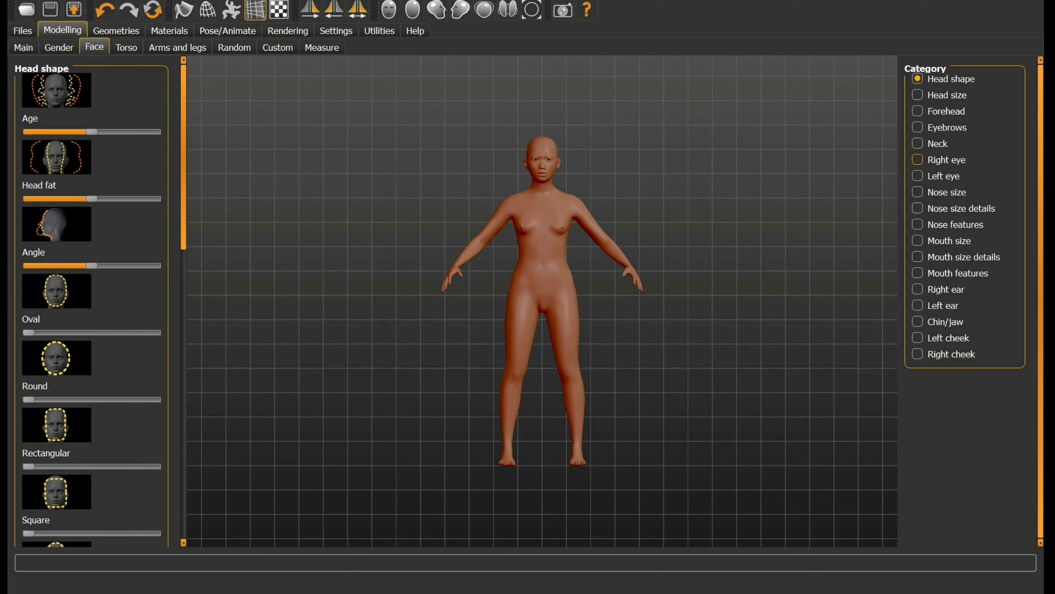
# In the Right eye category, raise the Eye bag volume and Eye bag distorsion sliders
pyautogui.click(935, 160)
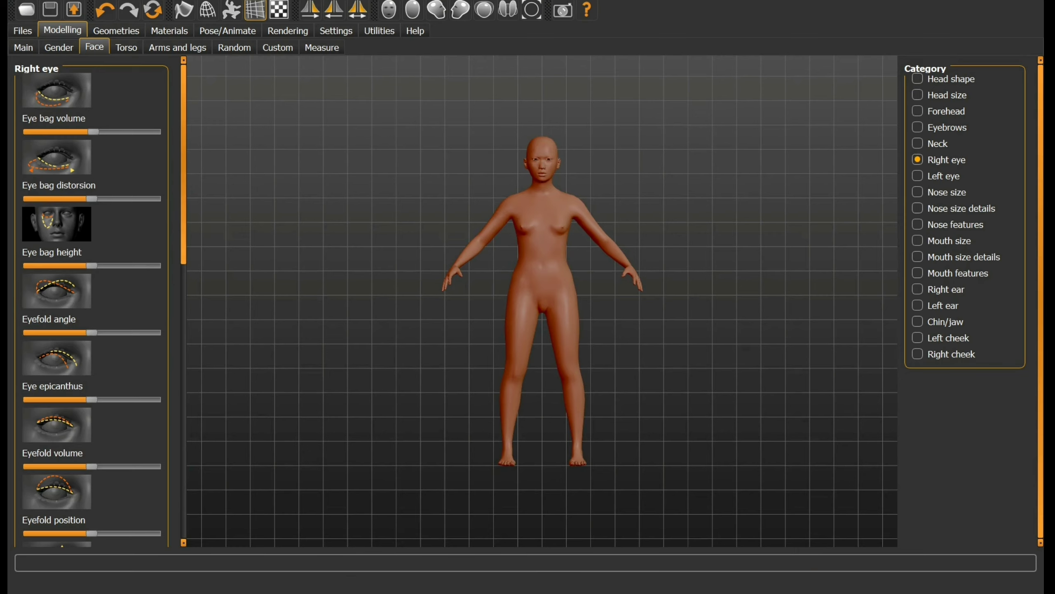
pyautogui.moveTo(93, 131); pyautogui.dragTo(101, 132)
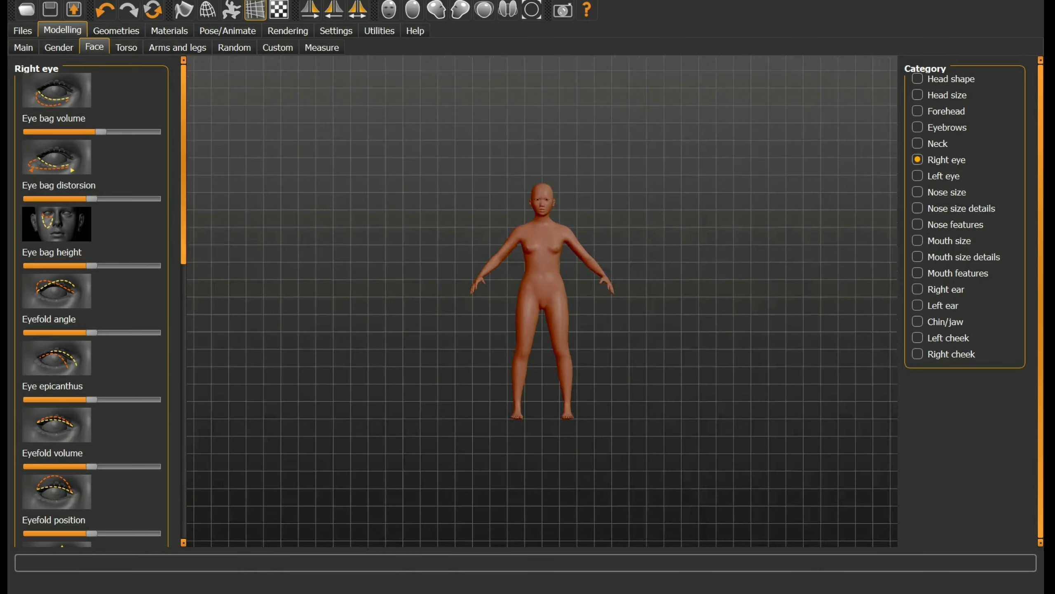
pyautogui.scroll(5, 542, 301)
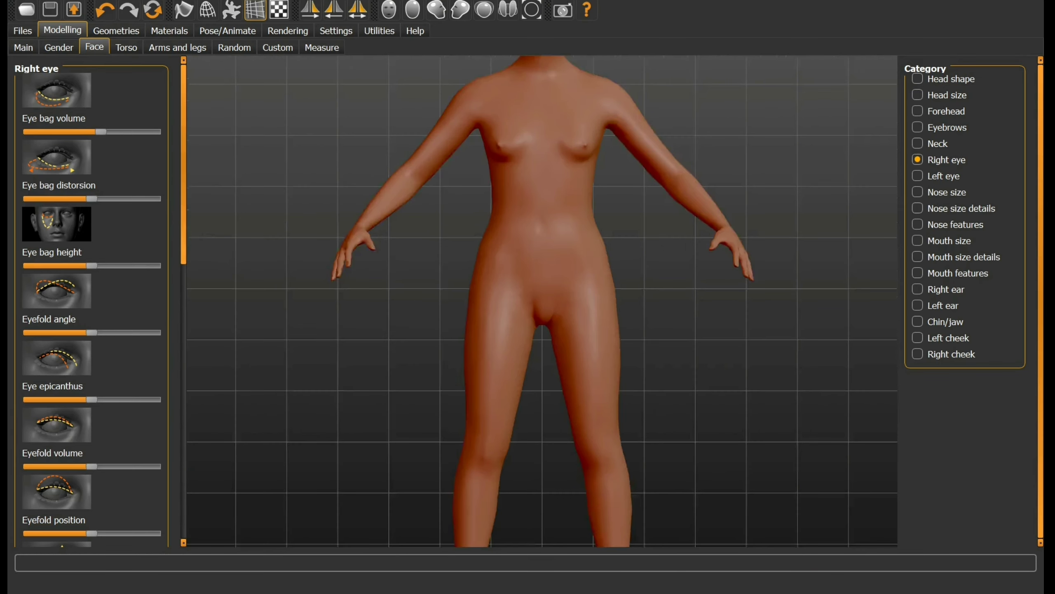
pyautogui.scroll(2, 542, 302)
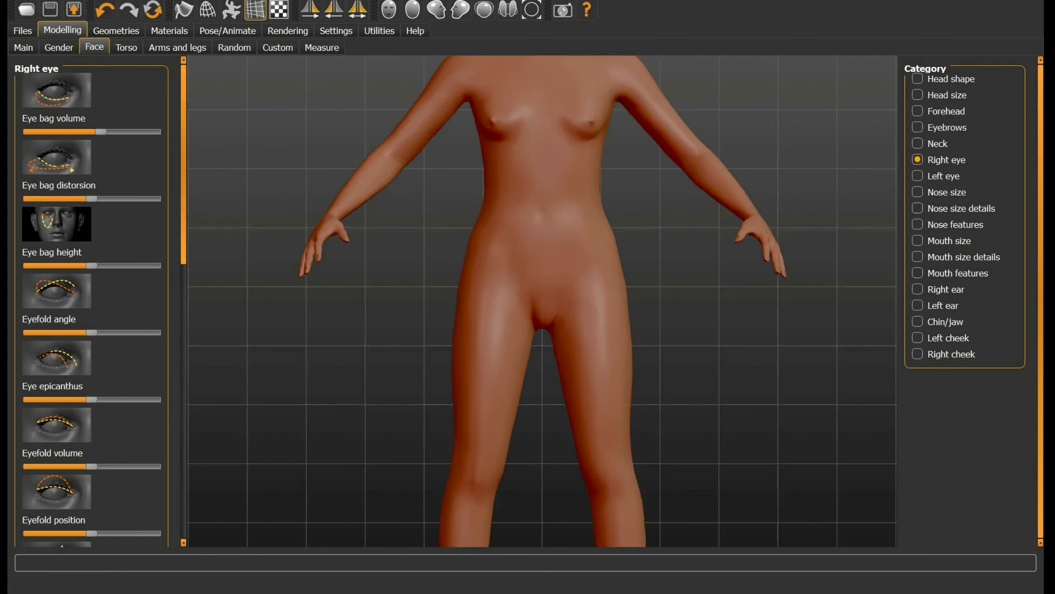
pyautogui.scroll(-1, 543, 301)
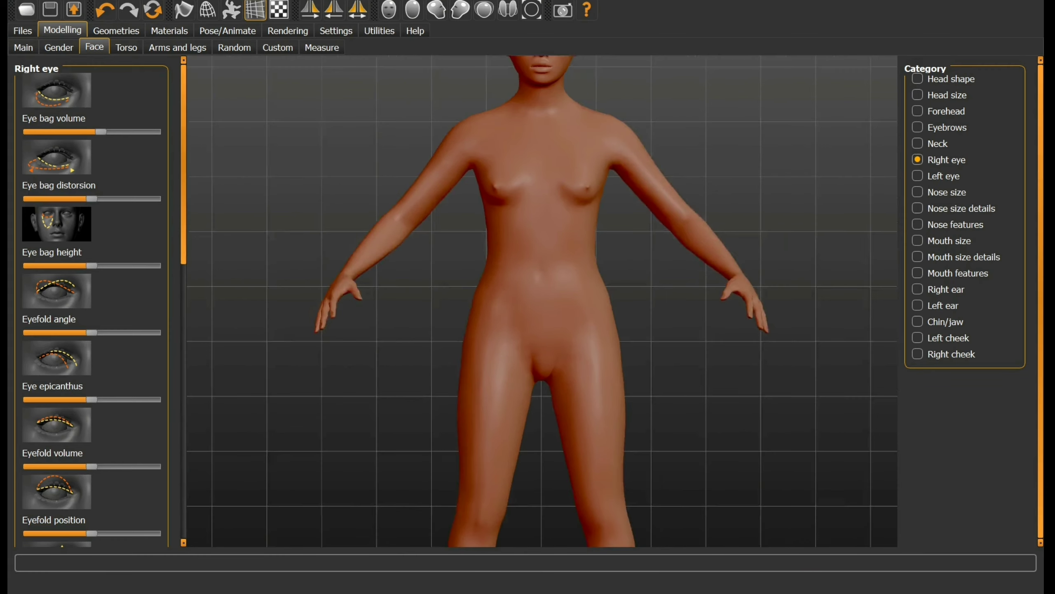
pyautogui.scroll(-1, 542, 302)
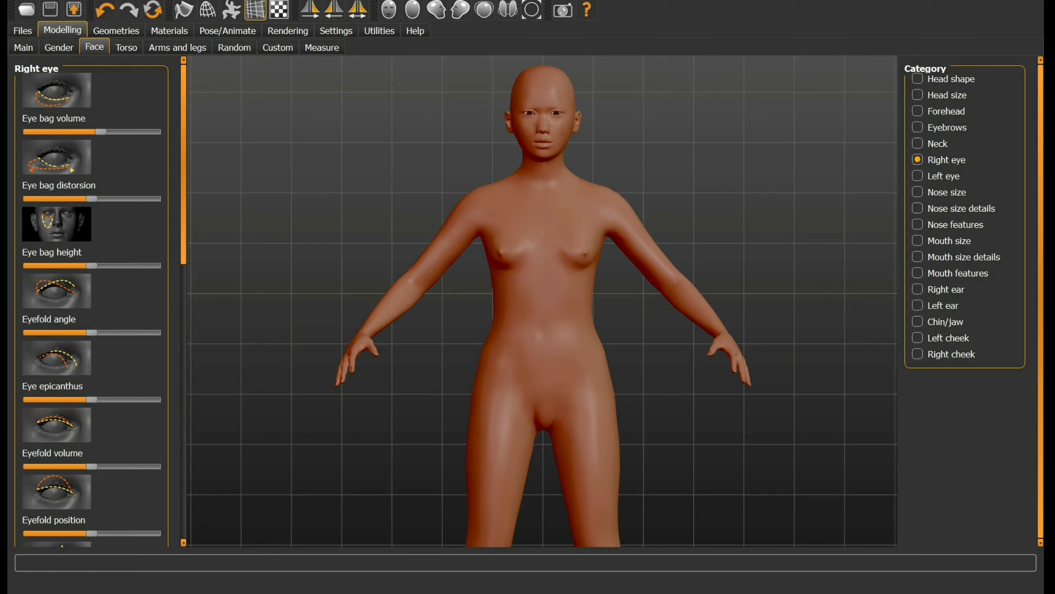
pyautogui.moveTo(92, 198); pyautogui.dragTo(114, 199)
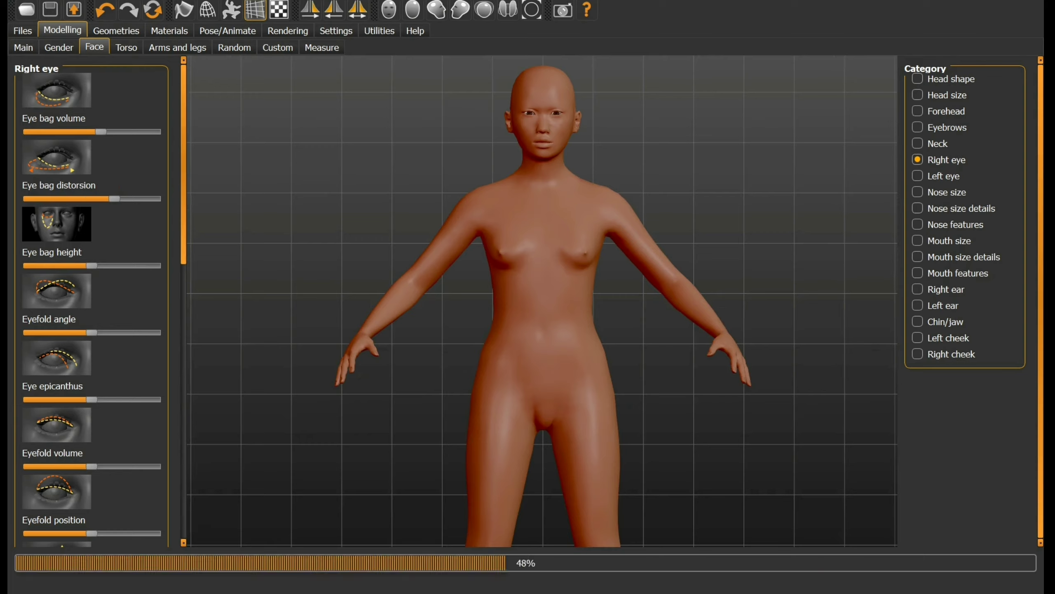
pyautogui.scroll(-5, 91, 302)
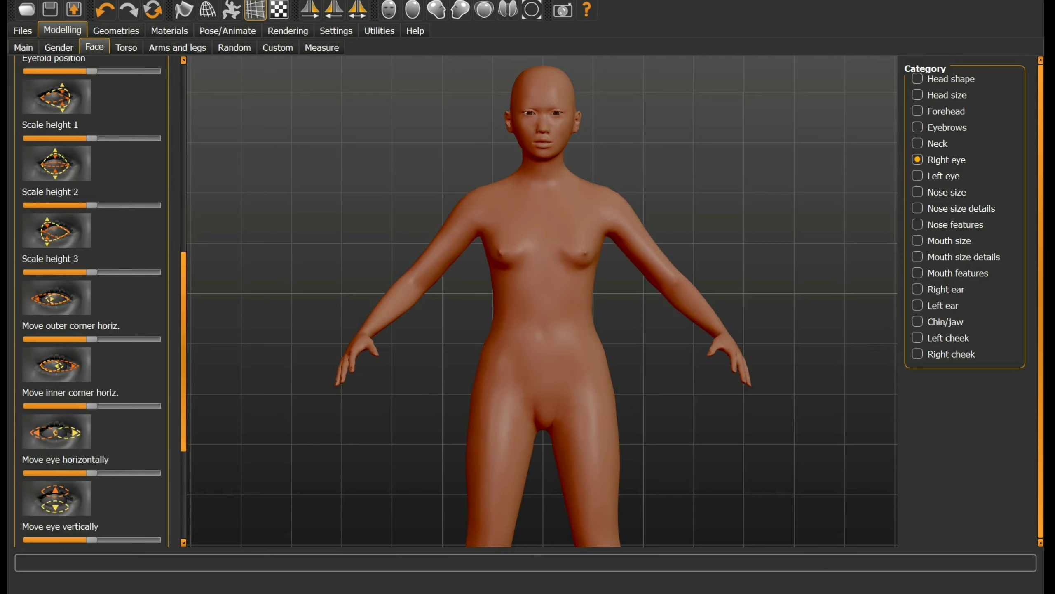
# Raise the right eye's Scale height 3 and settle its inner corner at a moderate horizontal offset
pyautogui.scroll(-3, 92, 302)
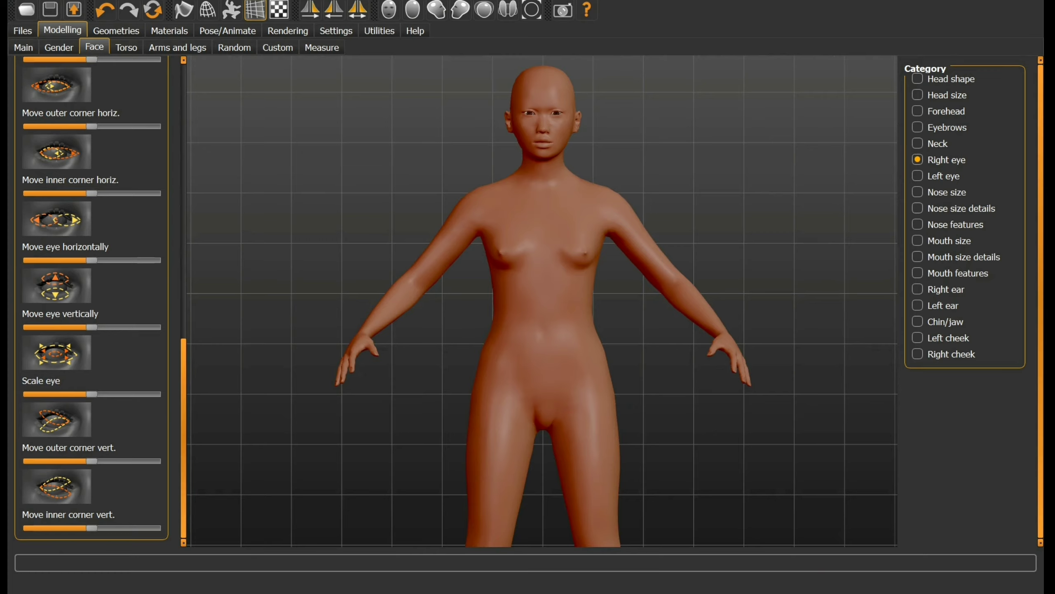
pyautogui.moveTo(92, 60); pyautogui.dragTo(129, 59)
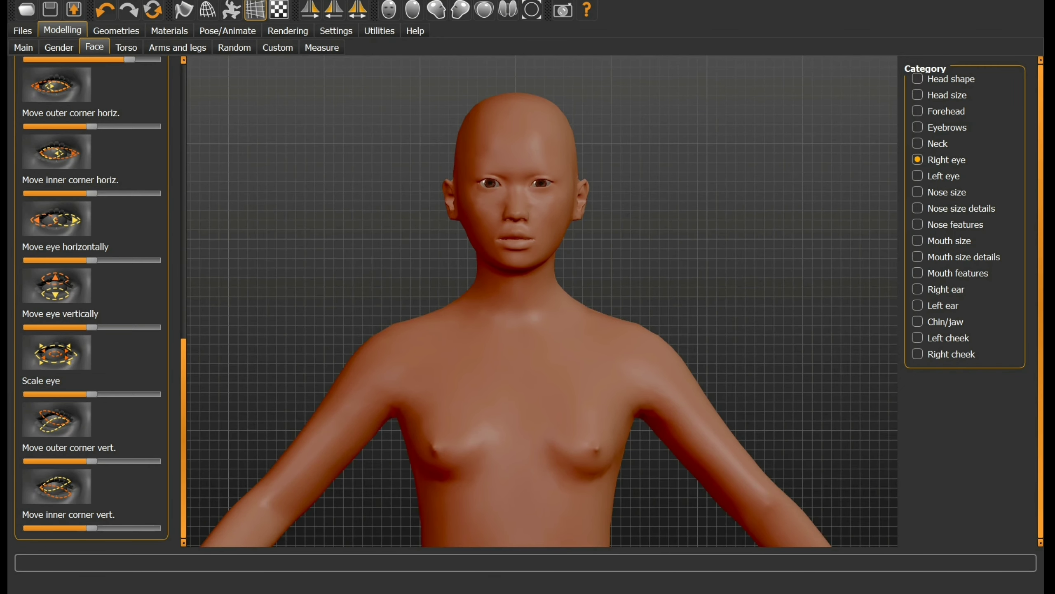
pyautogui.moveTo(92, 193); pyautogui.dragTo(138, 193)
pyautogui.moveTo(138, 194); pyautogui.dragTo(28, 193)
pyautogui.moveTo(28, 194); pyautogui.dragTo(110, 193)
# On the left eye, shift the inner corner, reposition the eye horizontally and vertically, and maximize its scale
pyautogui.click(917, 176)
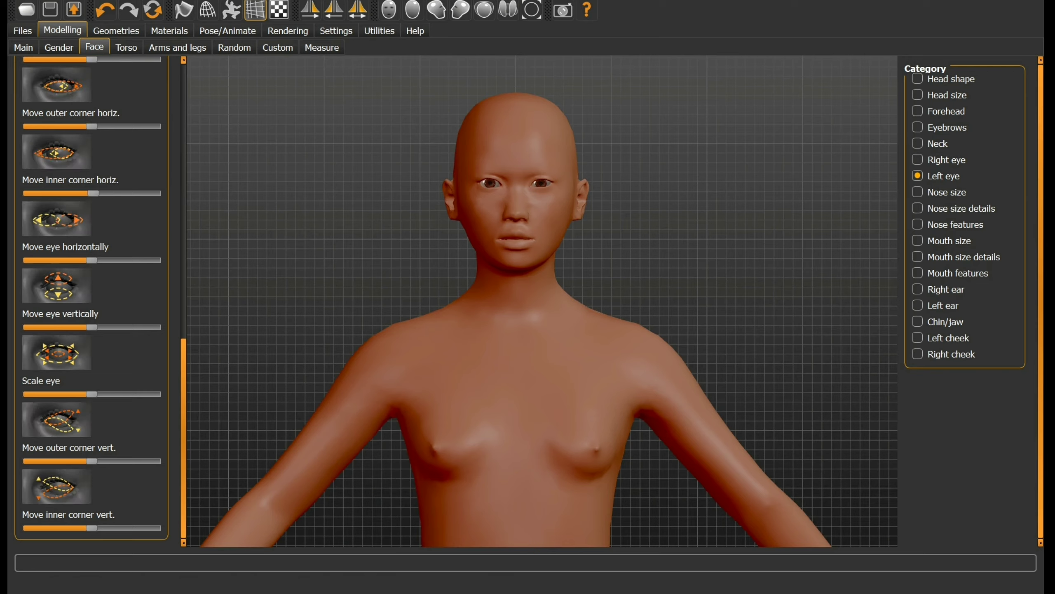
pyautogui.moveTo(92, 193); pyautogui.dragTo(142, 193)
pyautogui.moveTo(91, 261)
pyautogui.mouseDown()
pyautogui.moveTo(140, 260)
pyautogui.moveTo(28, 260)
pyautogui.mouseUp()
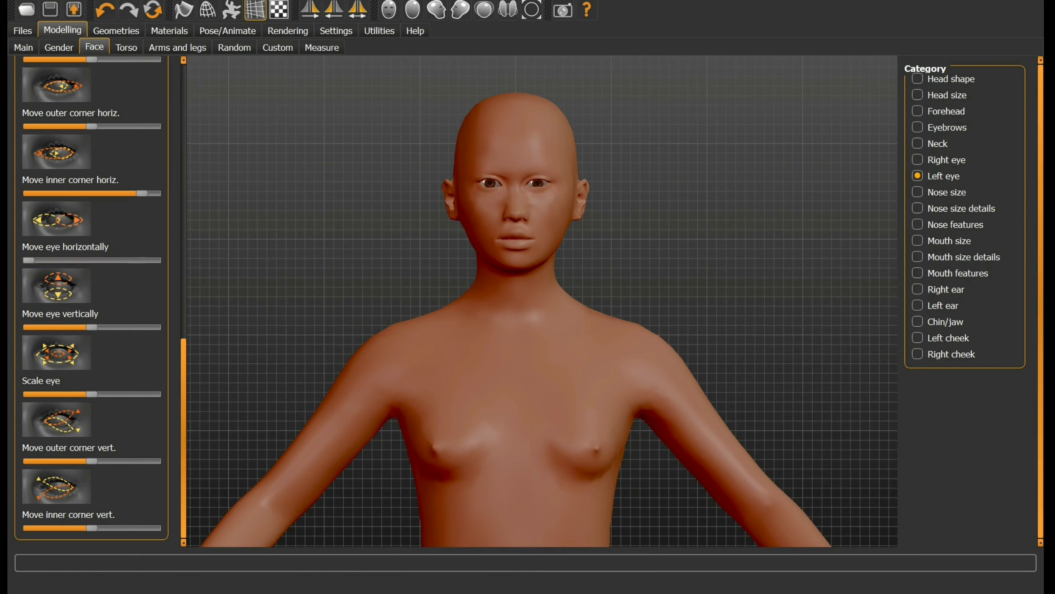
pyautogui.moveTo(27, 260); pyautogui.dragTo(71, 260)
pyautogui.moveTo(91, 327)
pyautogui.mouseDown()
pyautogui.moveTo(140, 327)
pyautogui.moveTo(66, 327)
pyautogui.mouseUp()
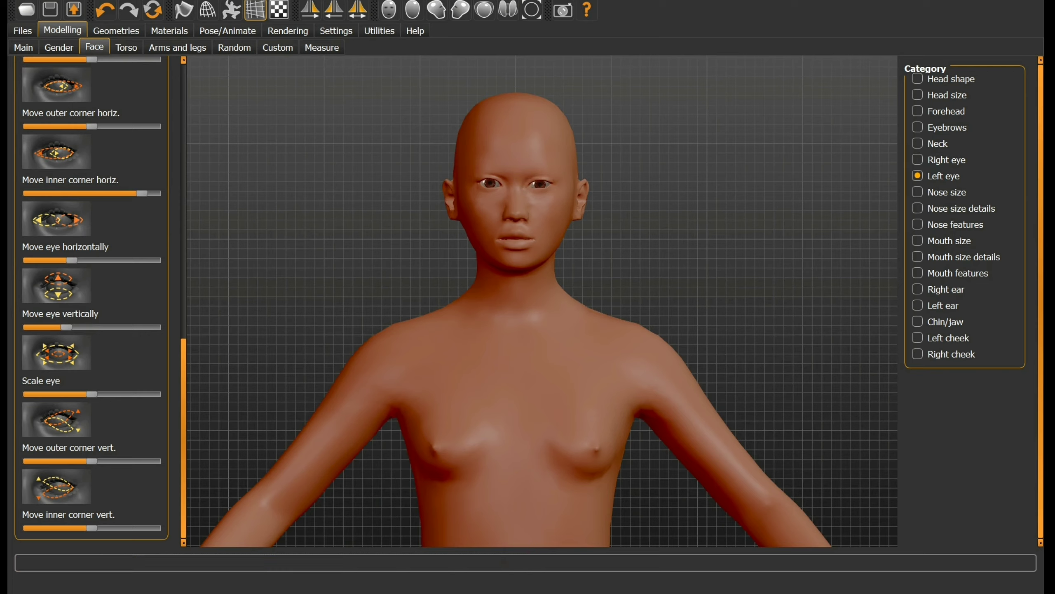
pyautogui.moveTo(91, 393); pyautogui.dragTo(154, 393)
# Enlarge the right eye to maximum scale and adjust its inner corner height
pyautogui.click(918, 159)
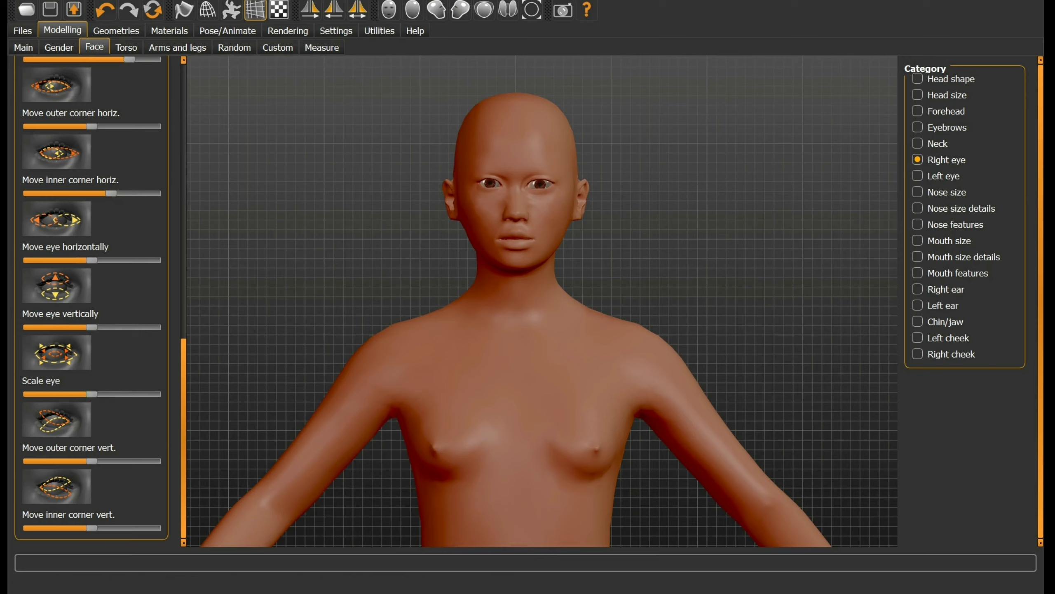
pyautogui.moveTo(91, 394); pyautogui.dragTo(154, 394)
pyautogui.moveTo(90, 528)
pyautogui.mouseDown()
pyautogui.moveTo(144, 528)
pyautogui.moveTo(28, 528)
pyautogui.mouseUp()
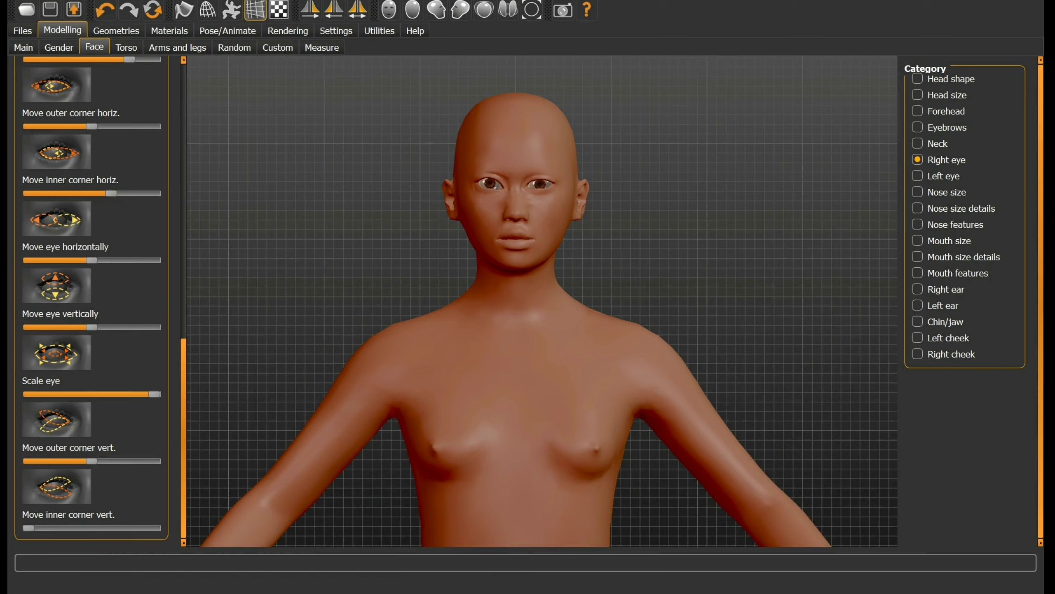
pyautogui.moveTo(29, 528); pyautogui.dragTo(50, 527)
# Adjust the left eye's Move inner corner vert. slider
pyautogui.click(917, 177)
pyautogui.moveTo(91, 528); pyautogui.dragTo(115, 527)
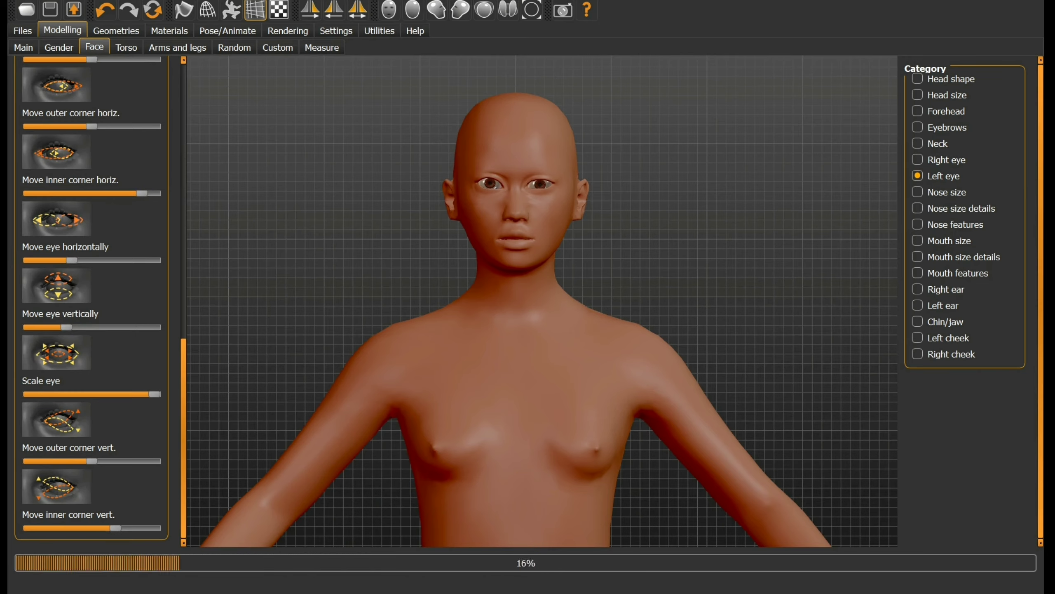
pyautogui.scroll(3, 91, 299)
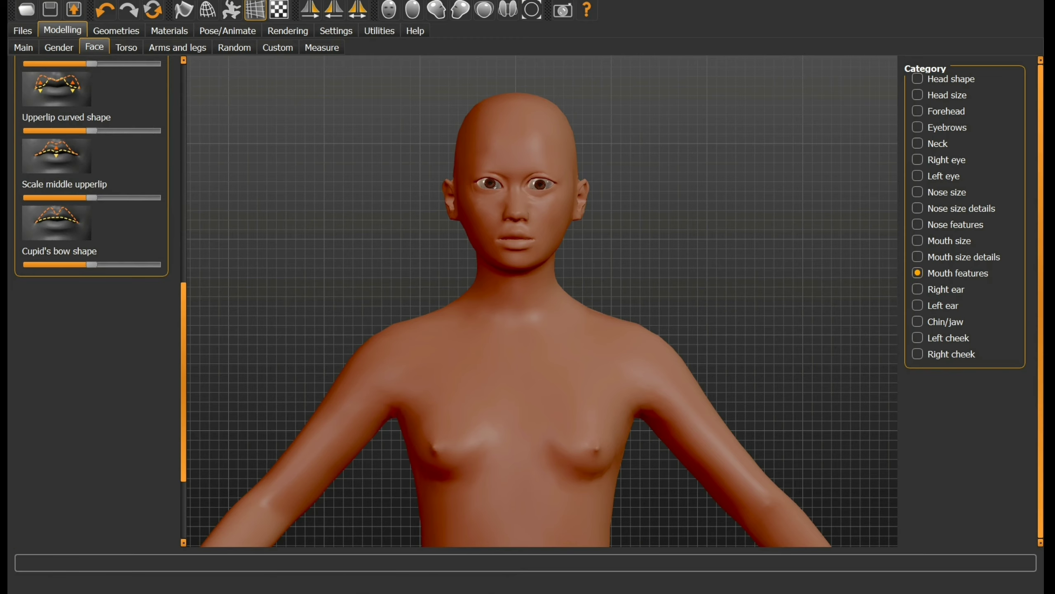
# Settle the first upper-lip slider partway and give the upper lip a slight curve
pyautogui.moveTo(91, 63); pyautogui.dragTo(137, 63)
pyautogui.moveTo(137, 63); pyautogui.dragTo(40, 64)
pyautogui.moveTo(40, 64); pyautogui.dragTo(83, 63)
pyautogui.moveTo(91, 130)
pyautogui.mouseDown()
pyautogui.moveTo(154, 131)
pyautogui.moveTo(29, 130)
pyautogui.mouseUp()
pyautogui.moveTo(29, 131); pyautogui.dragTo(50, 131)
# Shrink the middle of the upper lip and bring the Cupid's bow back near neutral
pyautogui.moveTo(91, 198); pyautogui.dragTo(154, 197)
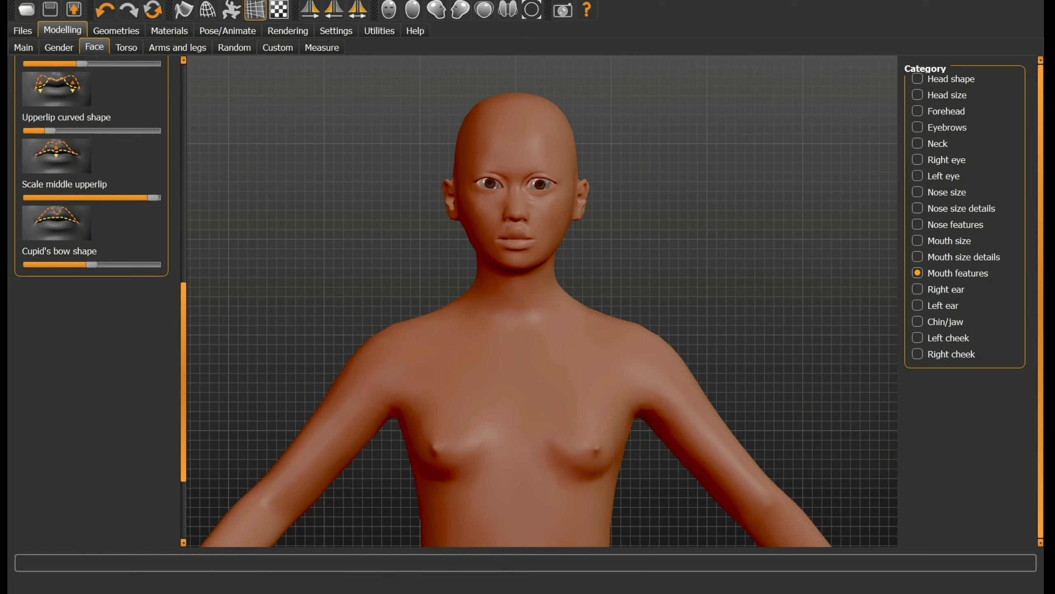
pyautogui.moveTo(153, 197)
pyautogui.mouseDown()
pyautogui.moveTo(30, 197)
pyautogui.moveTo(51, 198)
pyautogui.mouseUp()
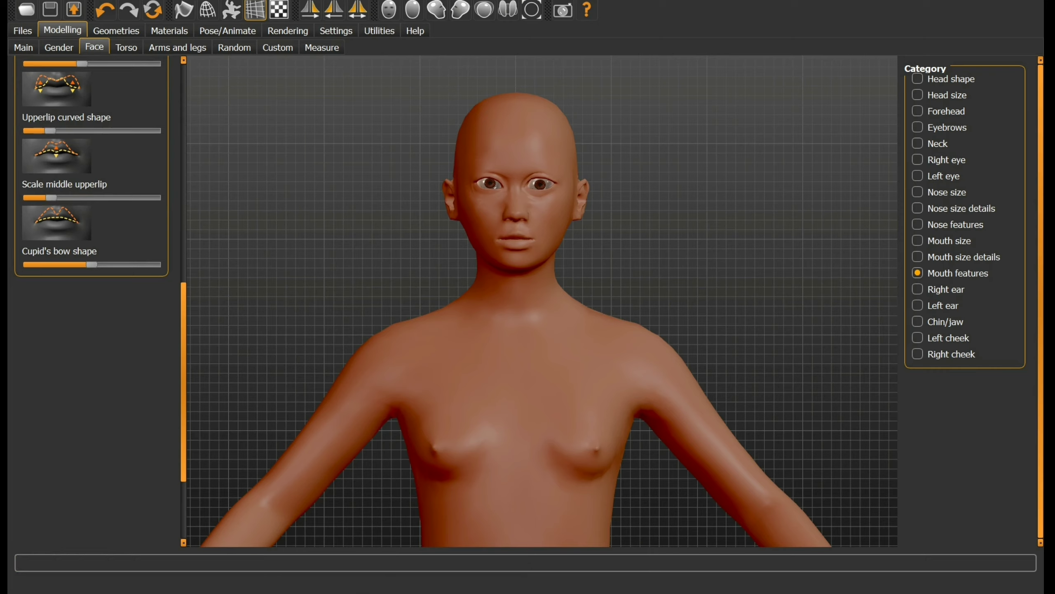
pyautogui.moveTo(91, 265)
pyautogui.mouseDown()
pyautogui.moveTo(30, 264)
pyautogui.moveTo(149, 264)
pyautogui.mouseUp()
pyautogui.moveTo(150, 264); pyautogui.dragTo(99, 264)
pyautogui.click(125, 47)
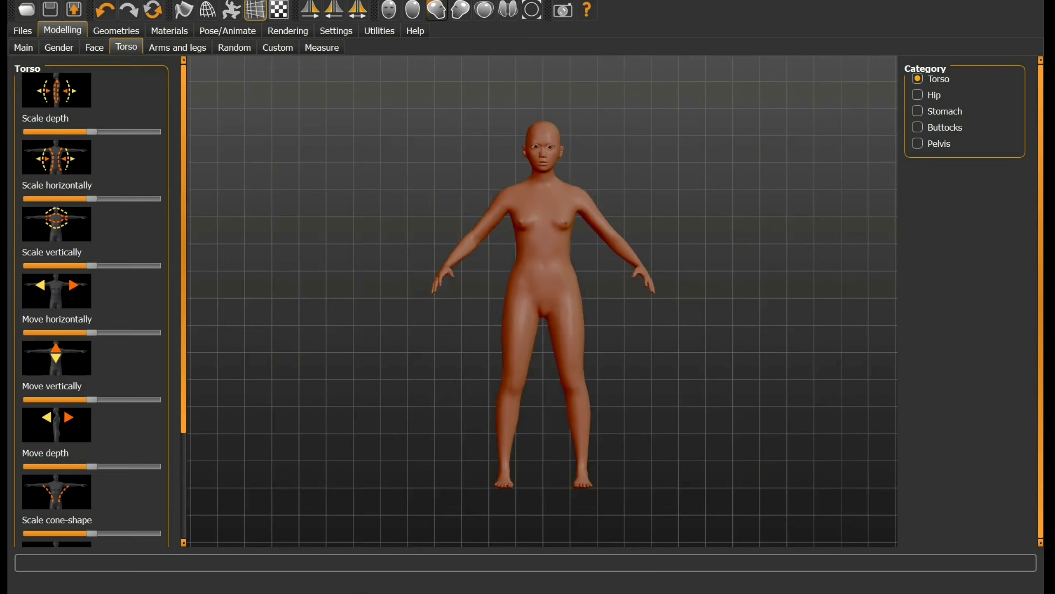
# Deepen and widen the torso, stretching it slightly vertically
pyautogui.click(437, 9)
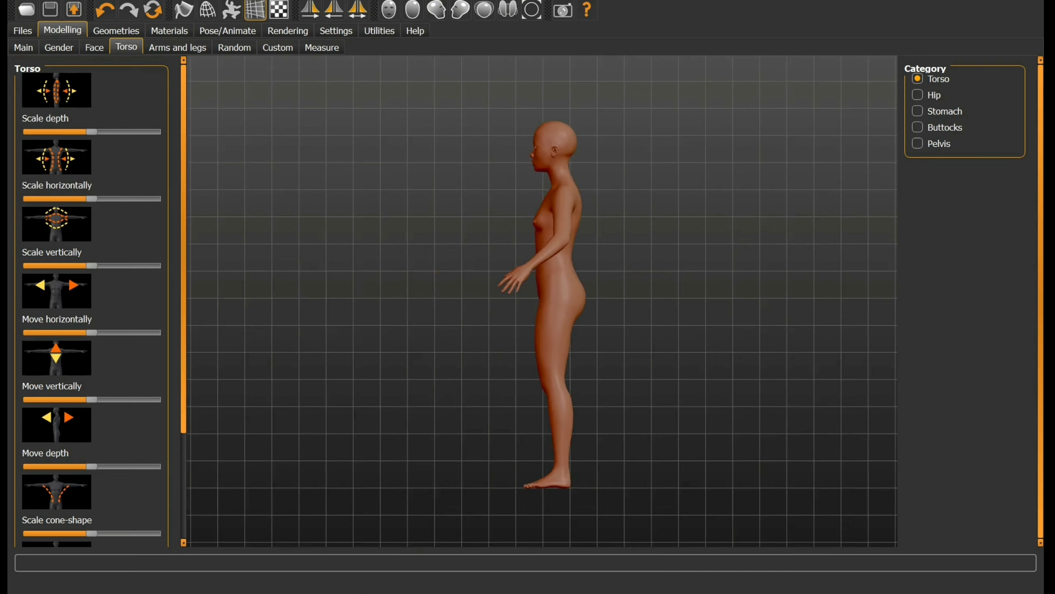
pyautogui.moveTo(92, 132)
pyautogui.mouseDown()
pyautogui.moveTo(154, 132)
pyautogui.moveTo(30, 132)
pyautogui.moveTo(124, 132)
pyautogui.mouseUp()
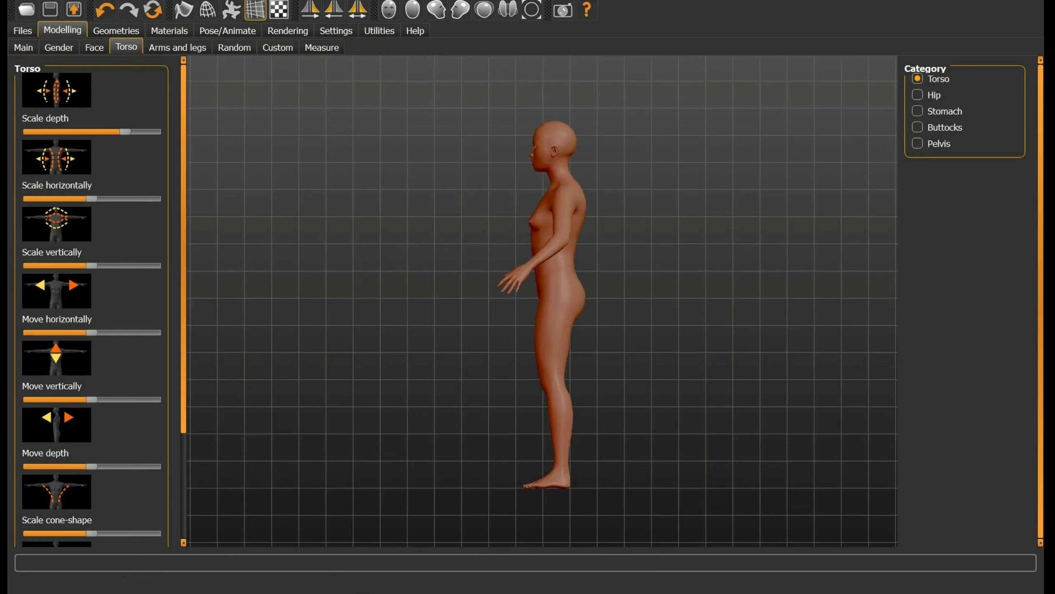
pyautogui.click(389, 10)
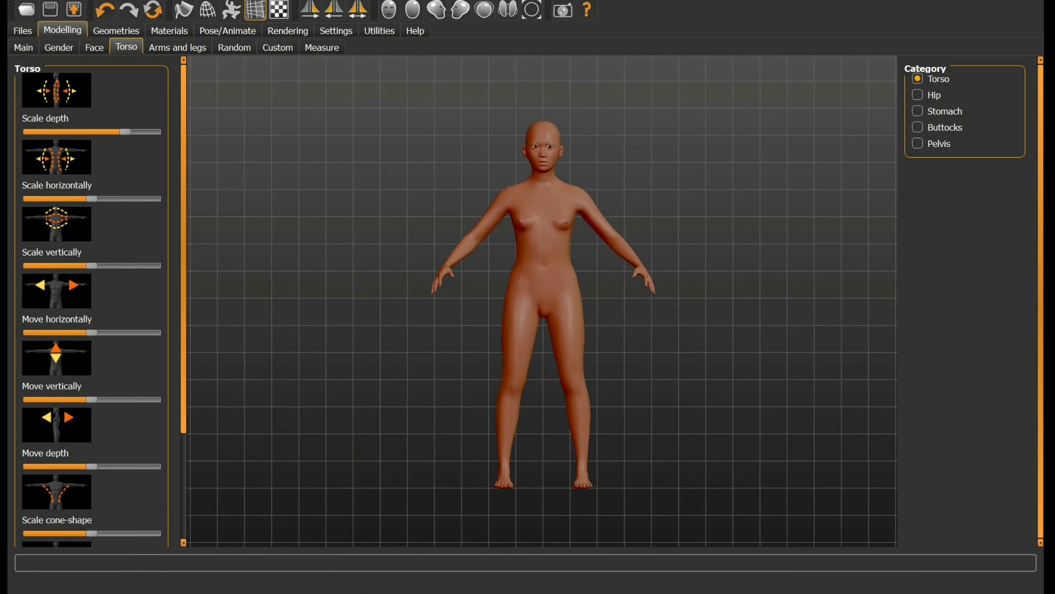
pyautogui.moveTo(91, 199)
pyautogui.mouseDown()
pyautogui.moveTo(154, 199)
pyautogui.moveTo(28, 199)
pyautogui.moveTo(127, 199)
pyautogui.mouseUp()
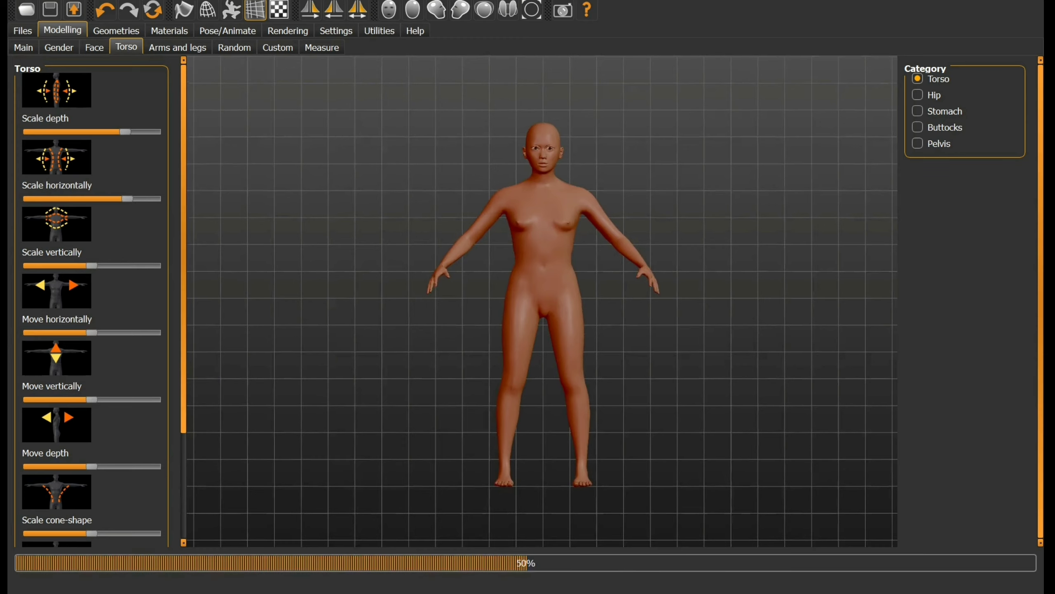
pyautogui.moveTo(92, 265)
pyautogui.mouseDown()
pyautogui.moveTo(103, 265)
pyautogui.moveTo(28, 265)
pyautogui.moveTo(160, 265)
pyautogui.moveTo(75, 265)
pyautogui.moveTo(95, 265)
pyautogui.mouseUp()
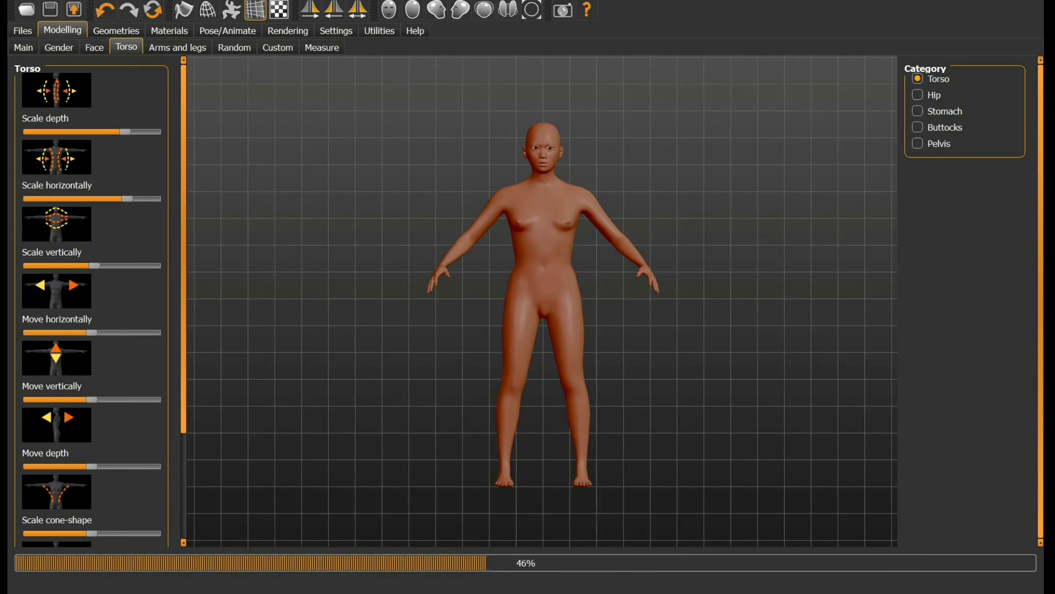
# Nudge the torso slightly sideways and shift its position in depth
pyautogui.moveTo(91, 332); pyautogui.dragTo(102, 332)
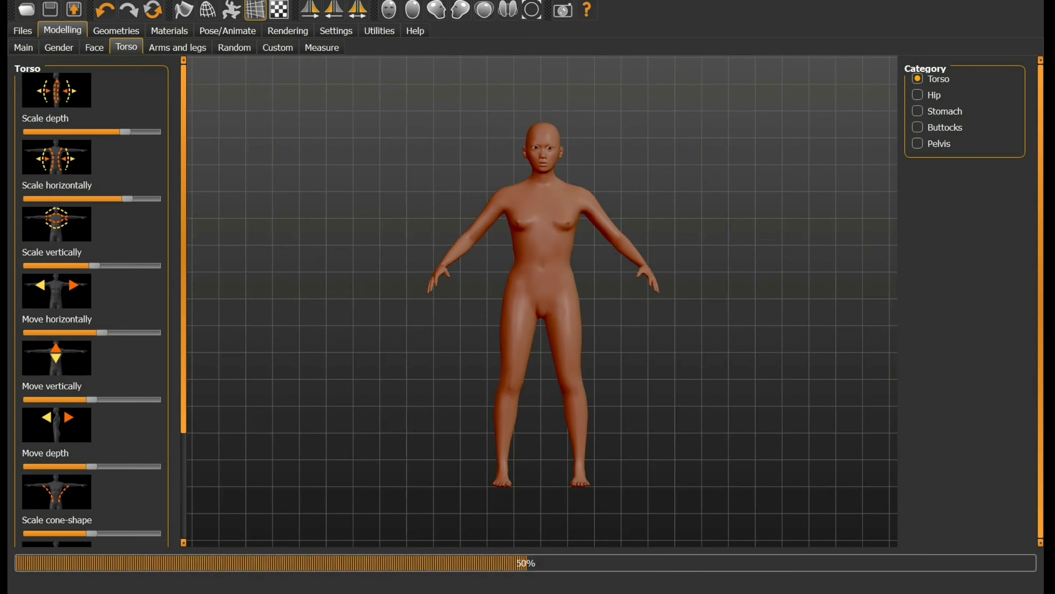
pyautogui.moveTo(102, 333); pyautogui.dragTo(94, 332)
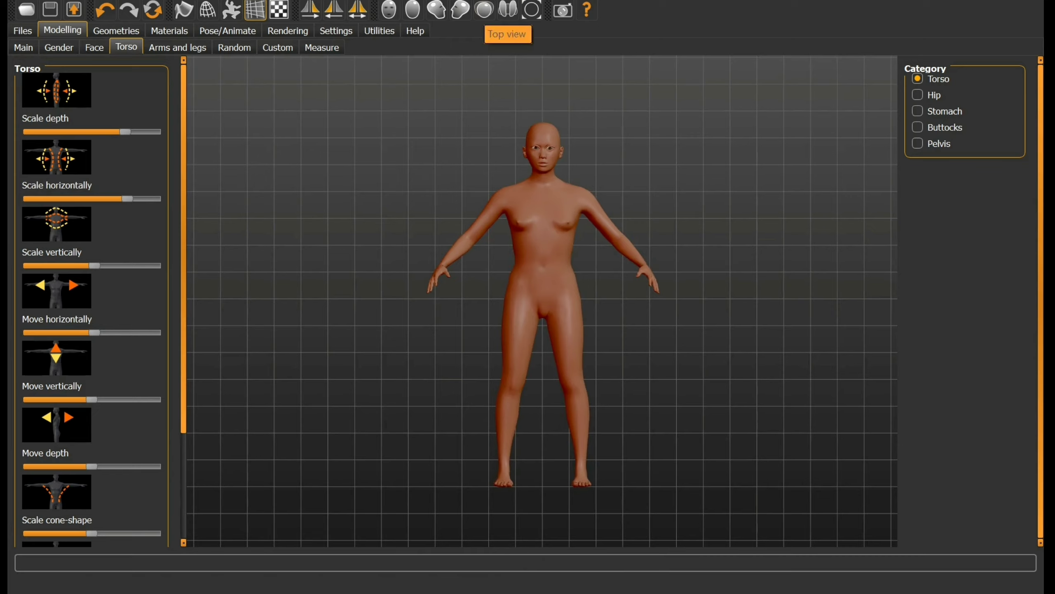
pyautogui.click(484, 11)
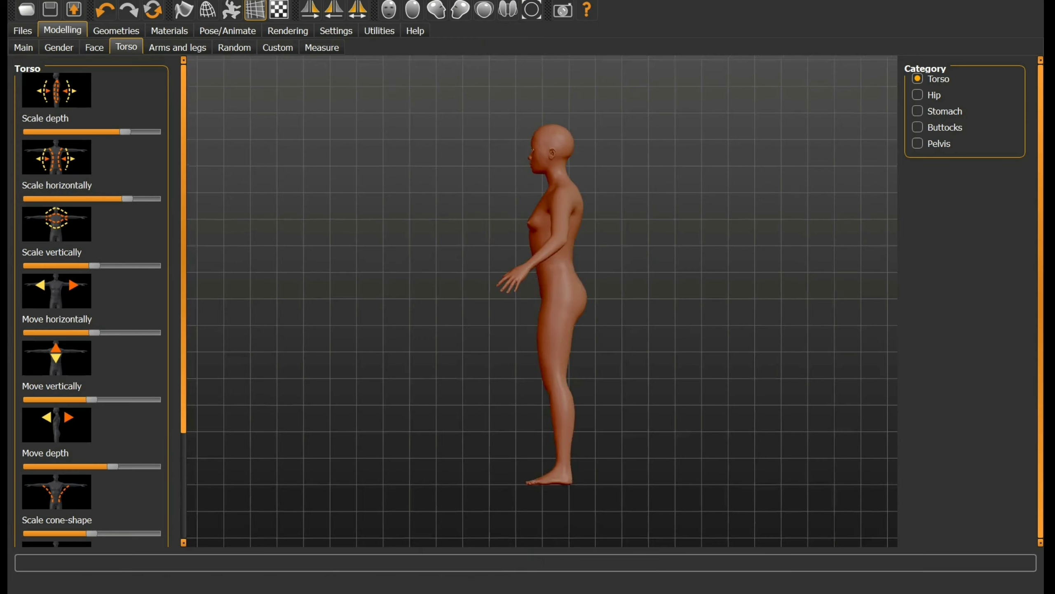
pyautogui.moveTo(112, 466)
pyautogui.mouseDown()
pyautogui.moveTo(28, 466)
pyautogui.moveTo(155, 466)
pyautogui.moveTo(117, 466)
pyautogui.moveTo(138, 466)
pyautogui.mouseUp()
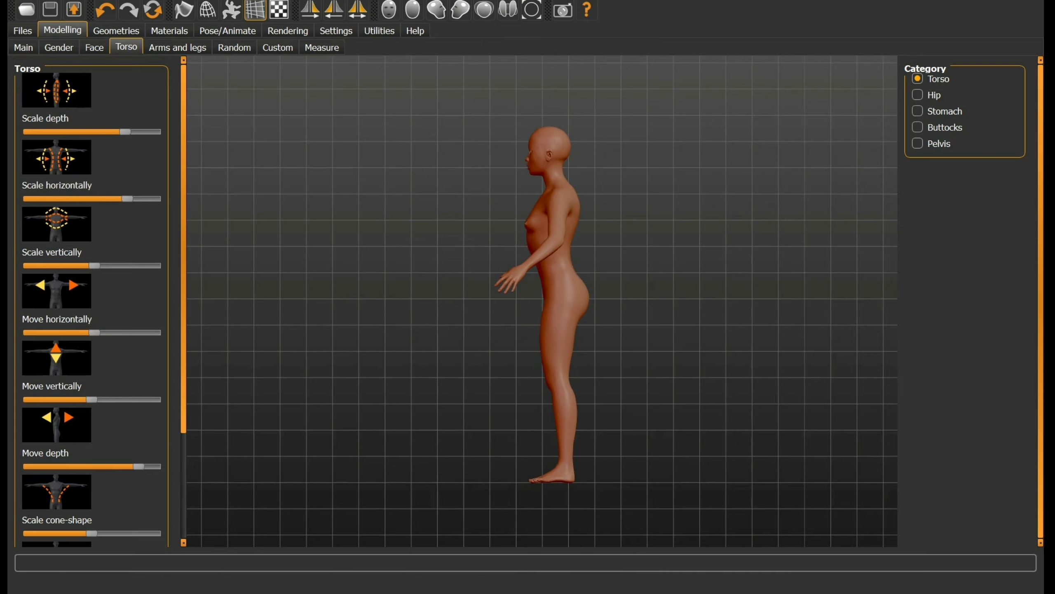
pyautogui.scroll(-2, 92, 299)
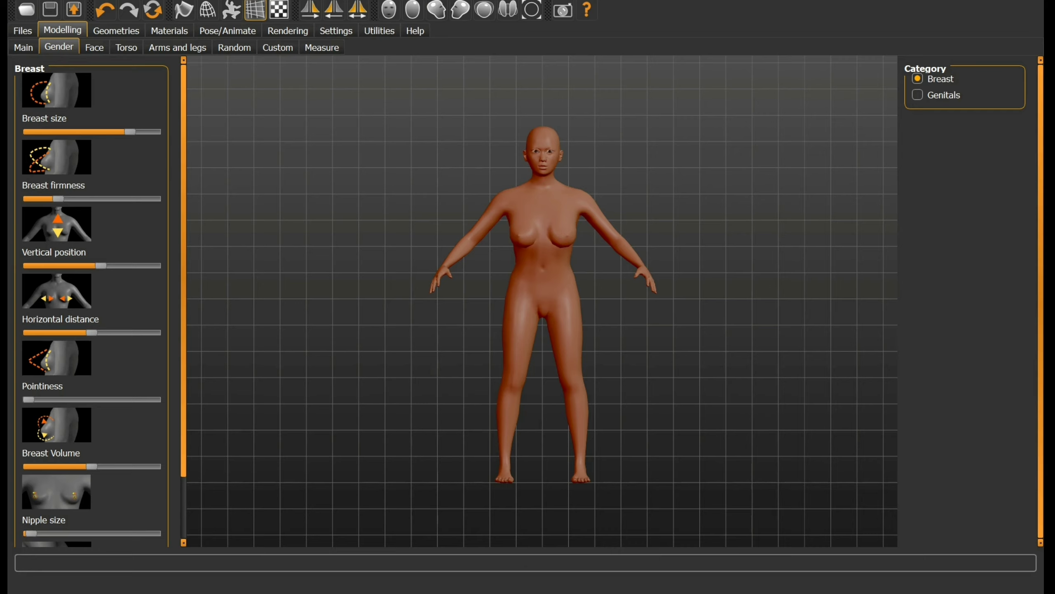
# Try head shape values around 40% and 90%, then reset it to the minimum
pyautogui.click(94, 47)
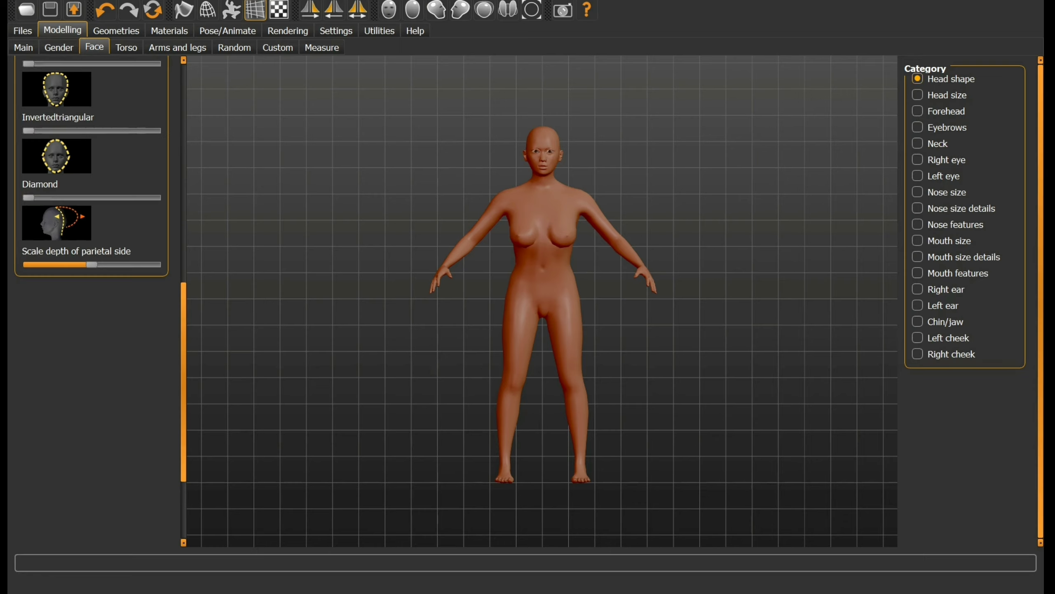
pyautogui.click(77, 64)
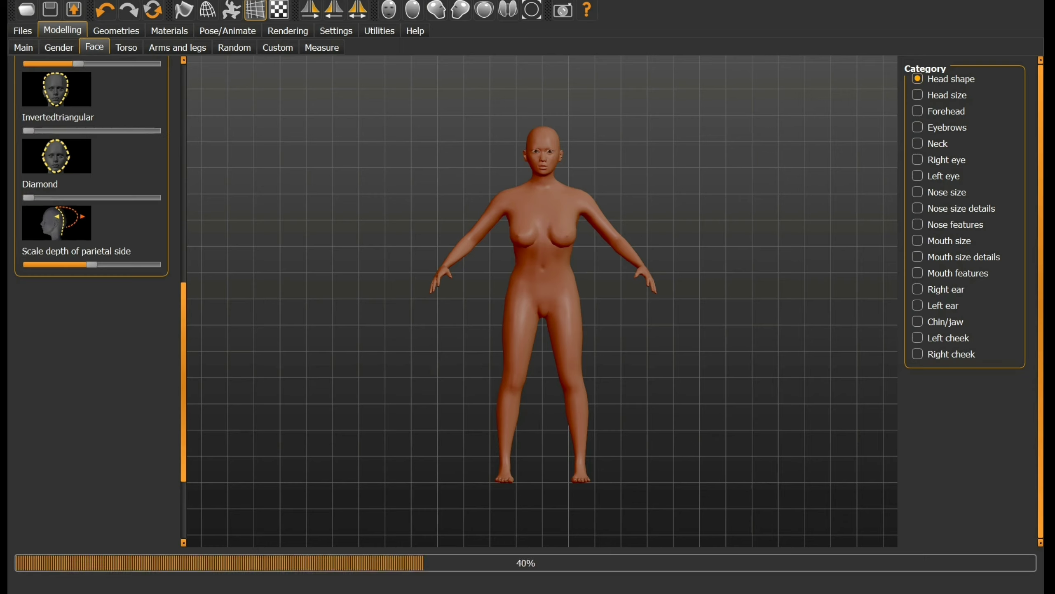
pyautogui.click(152, 63)
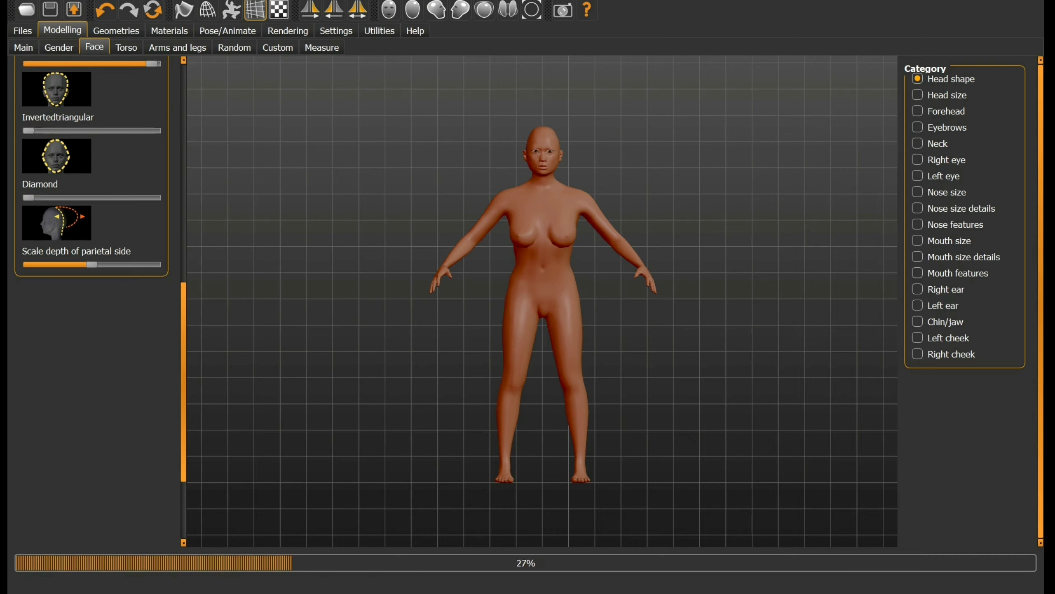
pyautogui.click(28, 64)
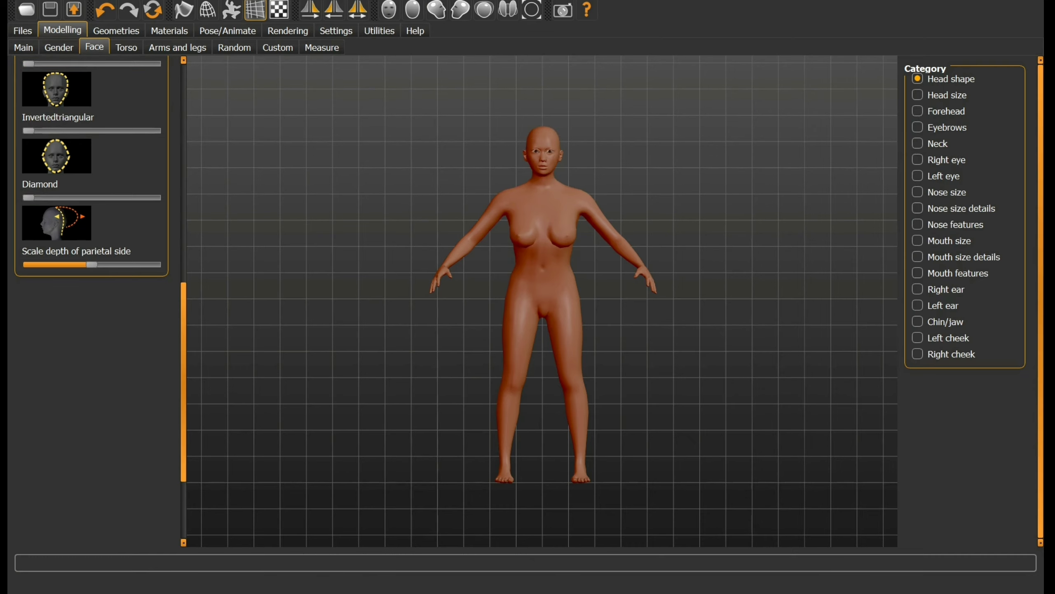
pyautogui.click(116, 30)
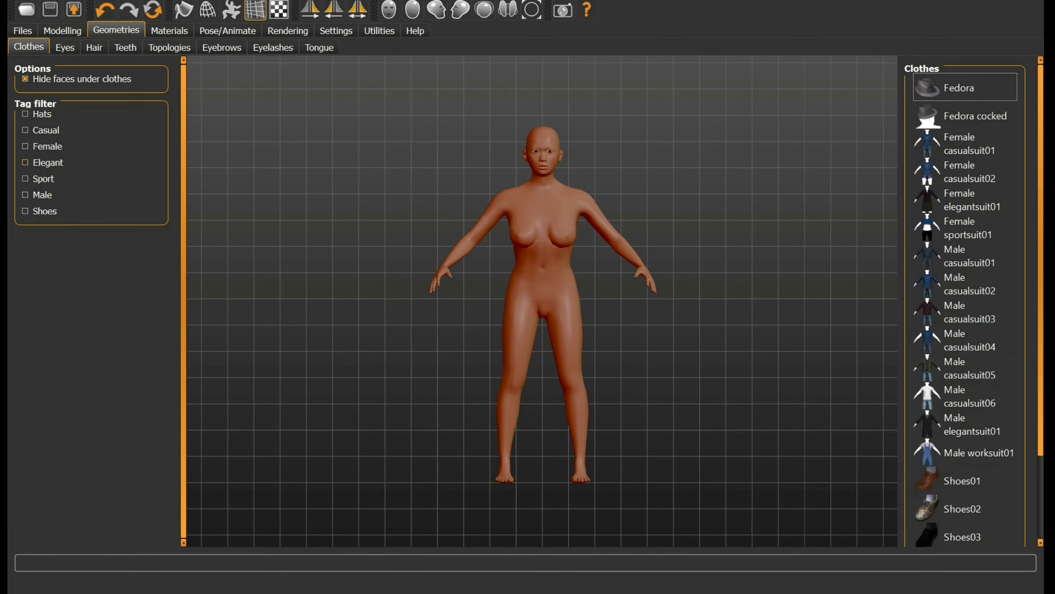
# Filter clothes to Female and dress the model in Female sportsuit01 only, removing elegantsuit01
pyautogui.click(24, 146)
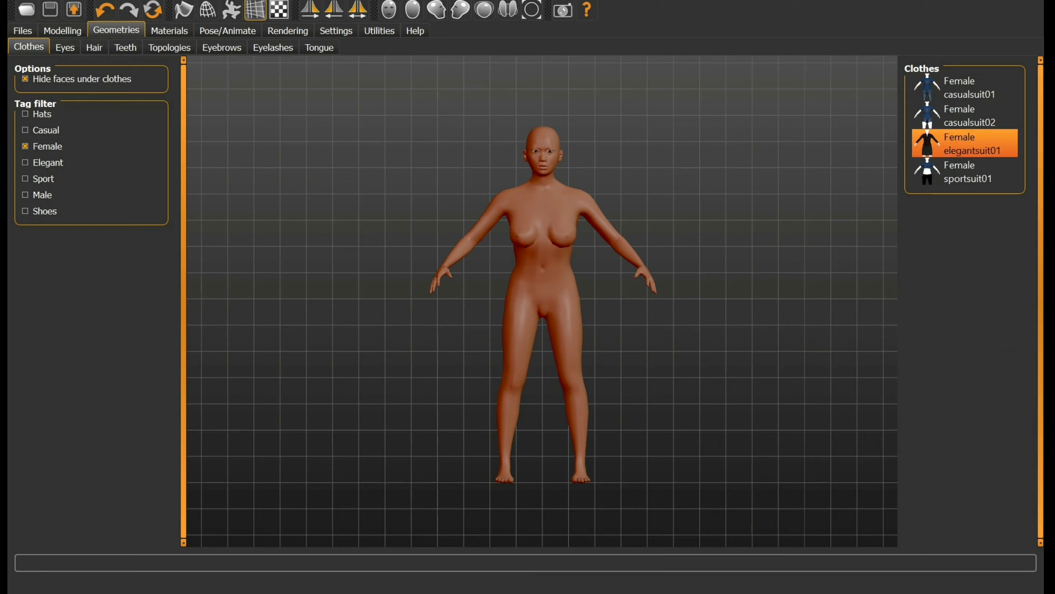
pyautogui.click(963, 143)
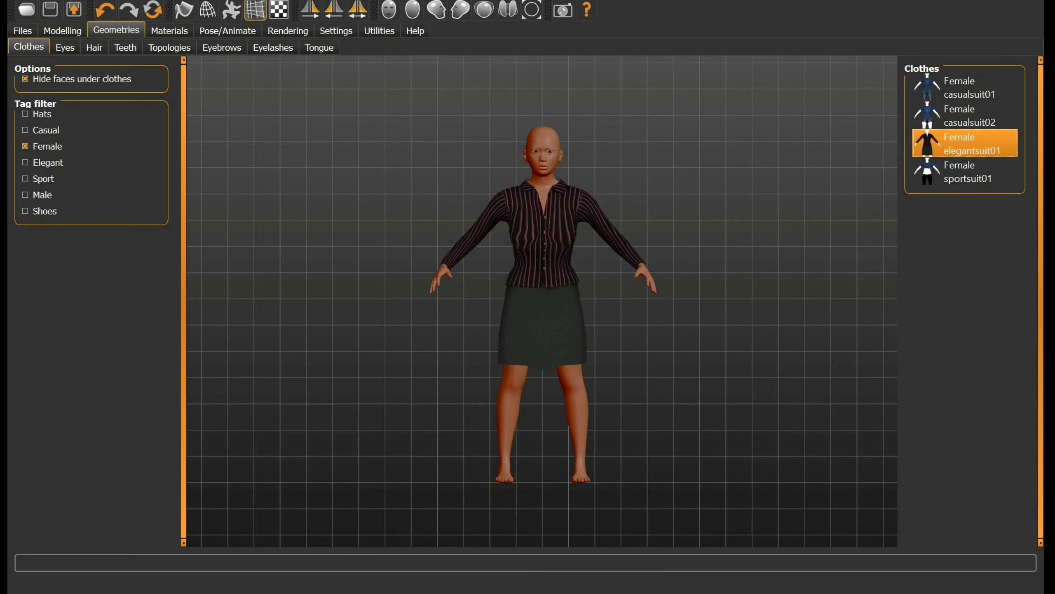
pyautogui.click(964, 171)
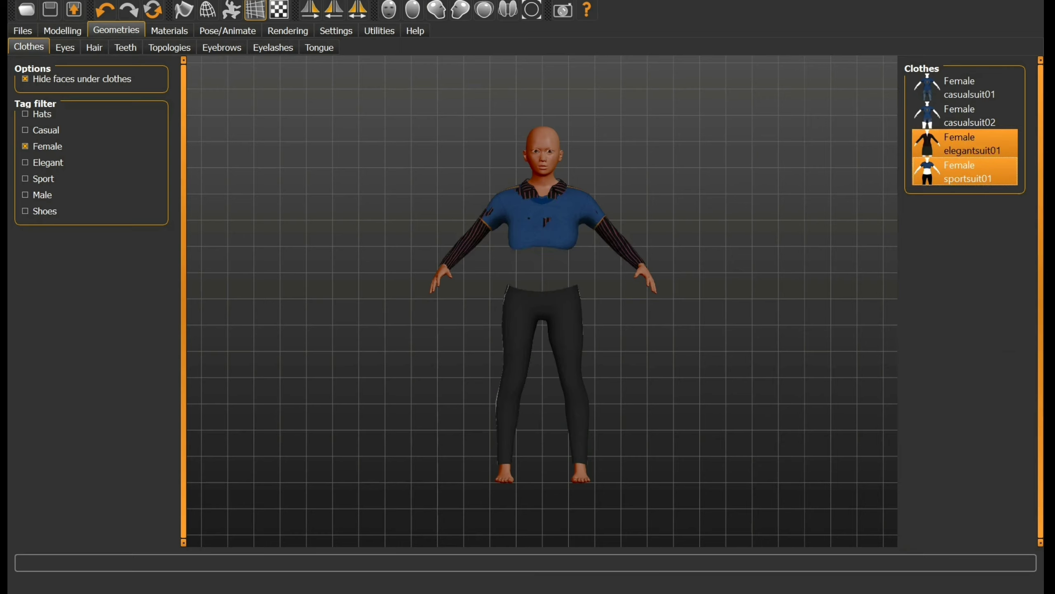
pyautogui.click(964, 144)
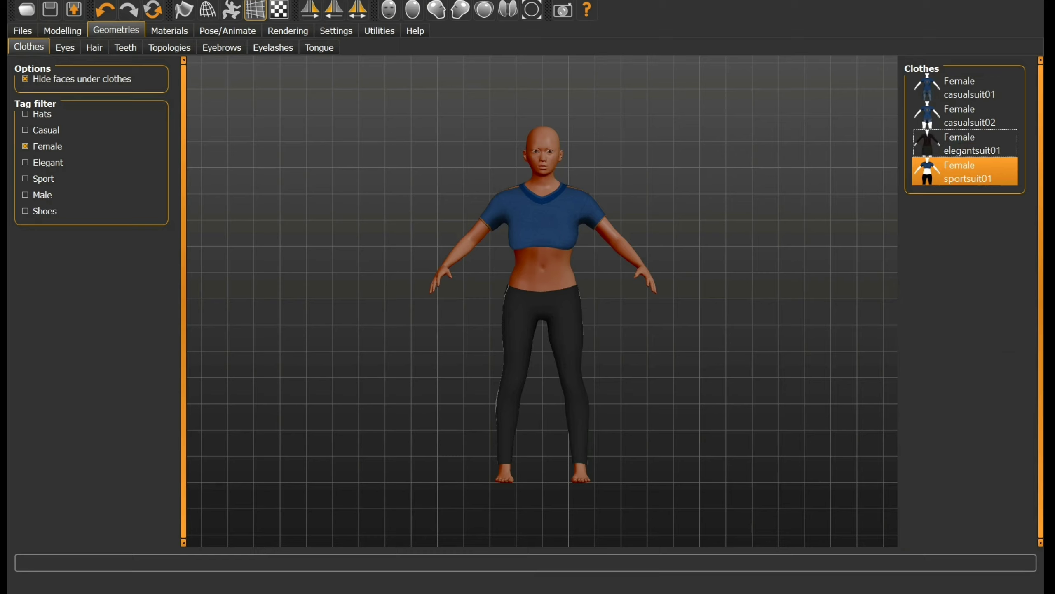
pyautogui.click(25, 211)
pyautogui.click(25, 211)
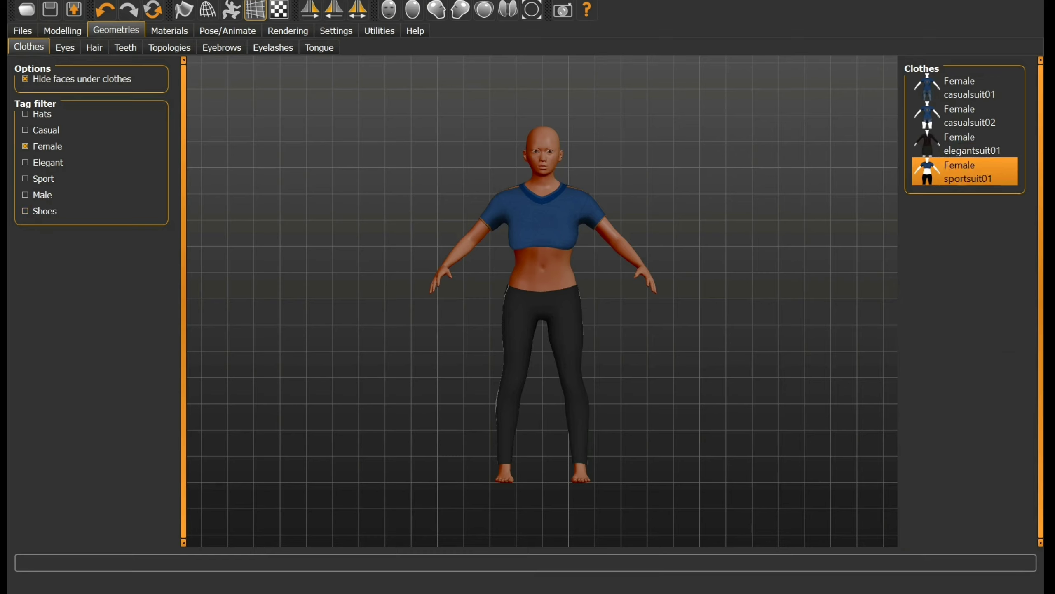
# Keep the eyes at the high-poly version after briefly trying low-poly
pyautogui.click(65, 47)
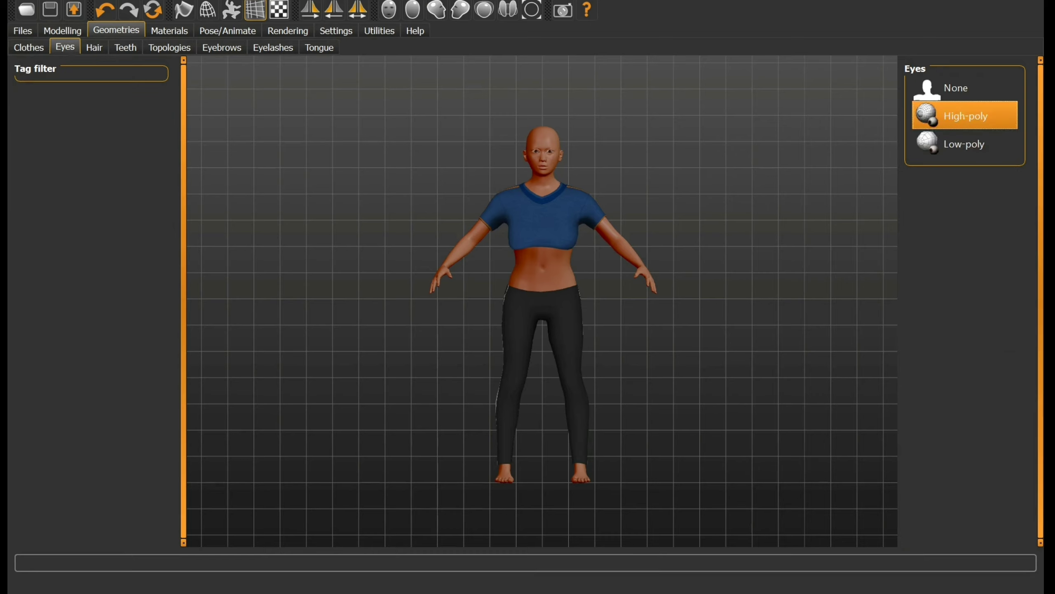
pyautogui.click(964, 144)
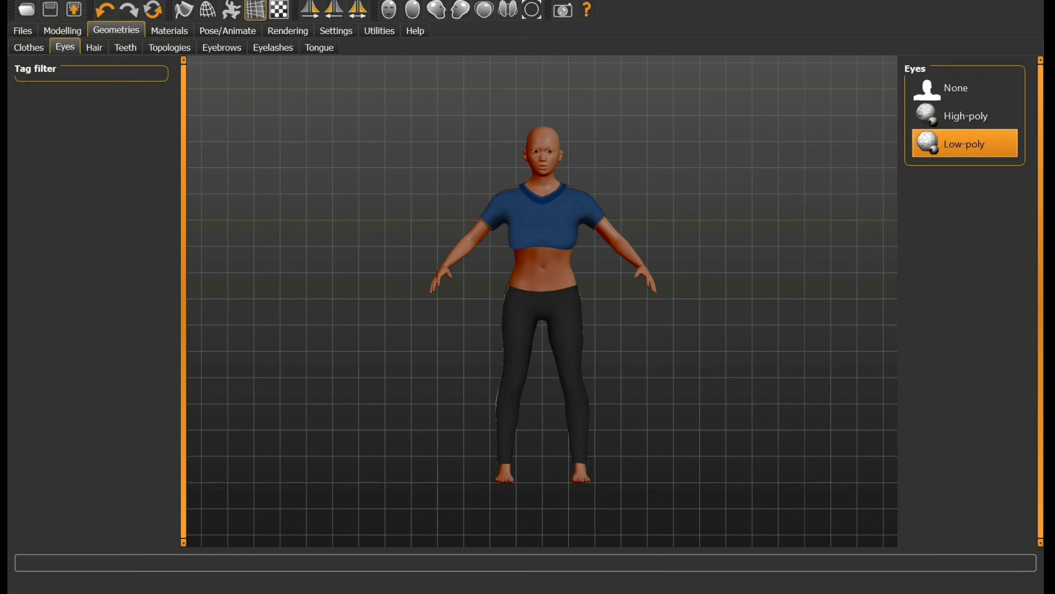
pyautogui.click(964, 116)
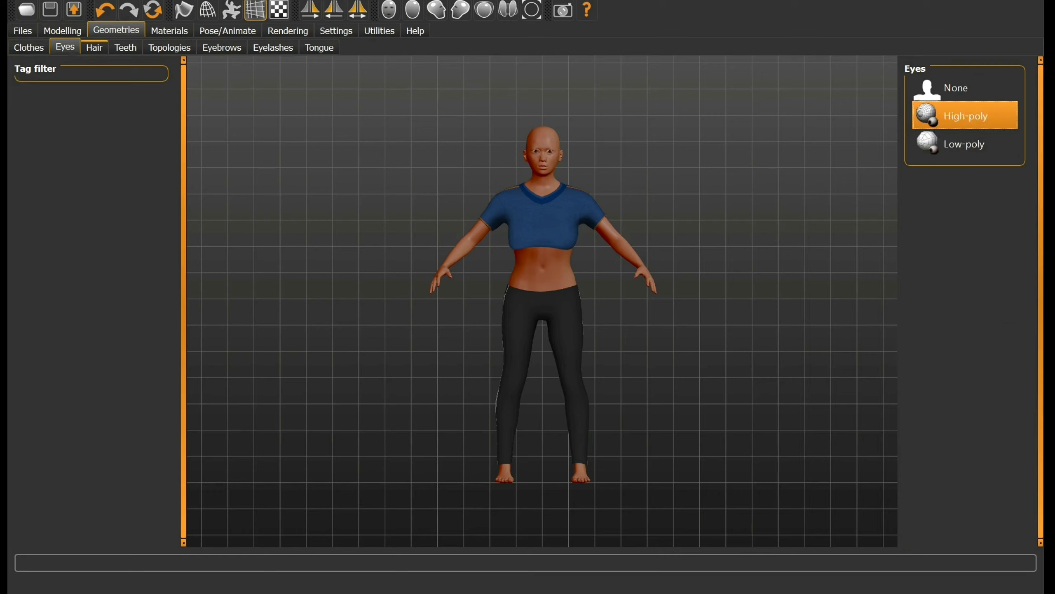
# Step through the Long01, Afro01, Bob01 and Bob02 hairstyles, settling on Braid01
pyautogui.click(94, 47)
pyautogui.click(960, 228)
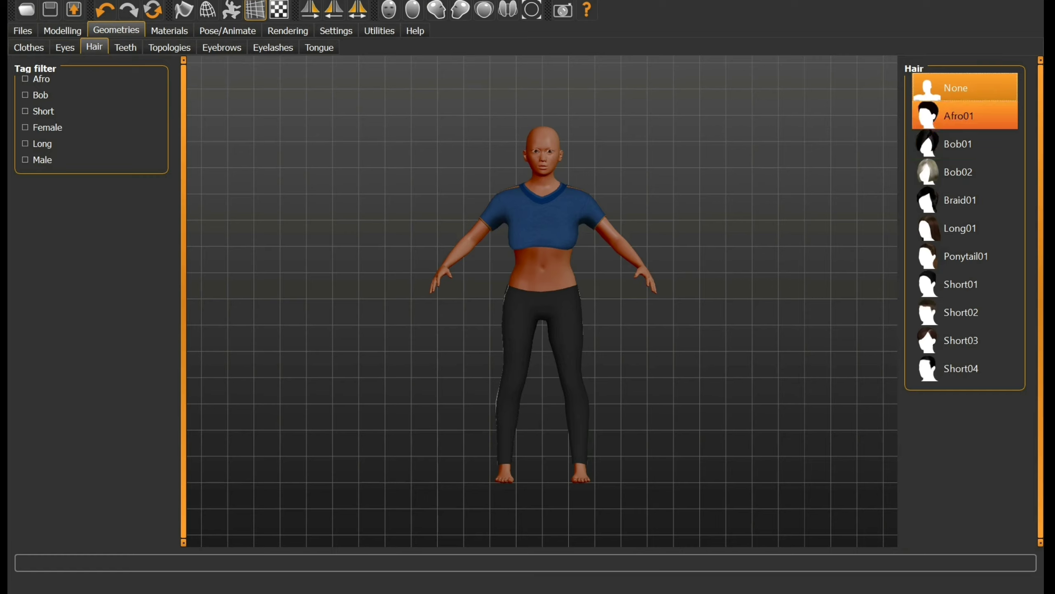
pyautogui.click(964, 115)
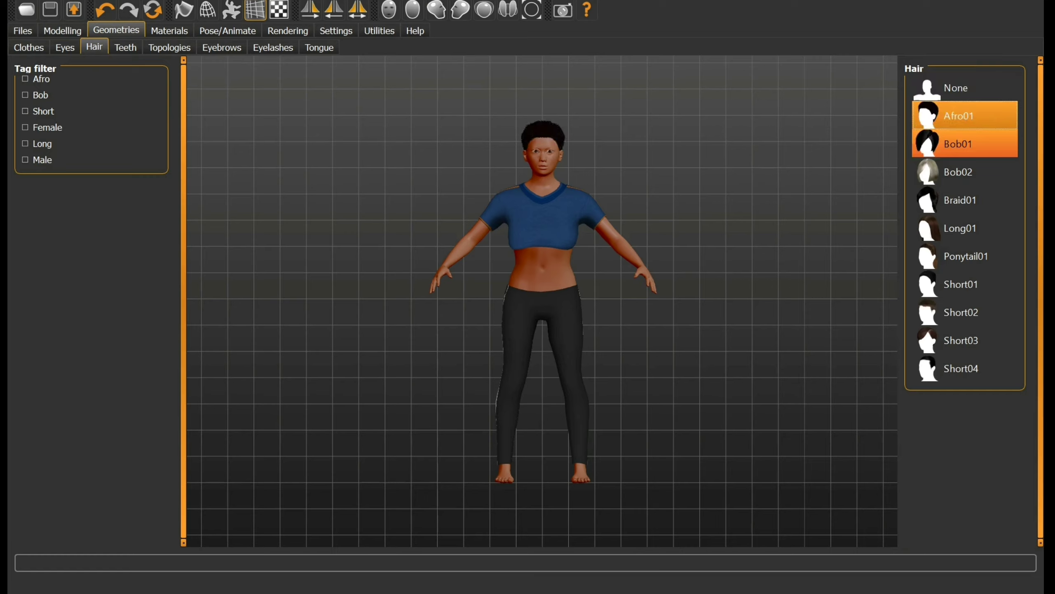
pyautogui.click(964, 144)
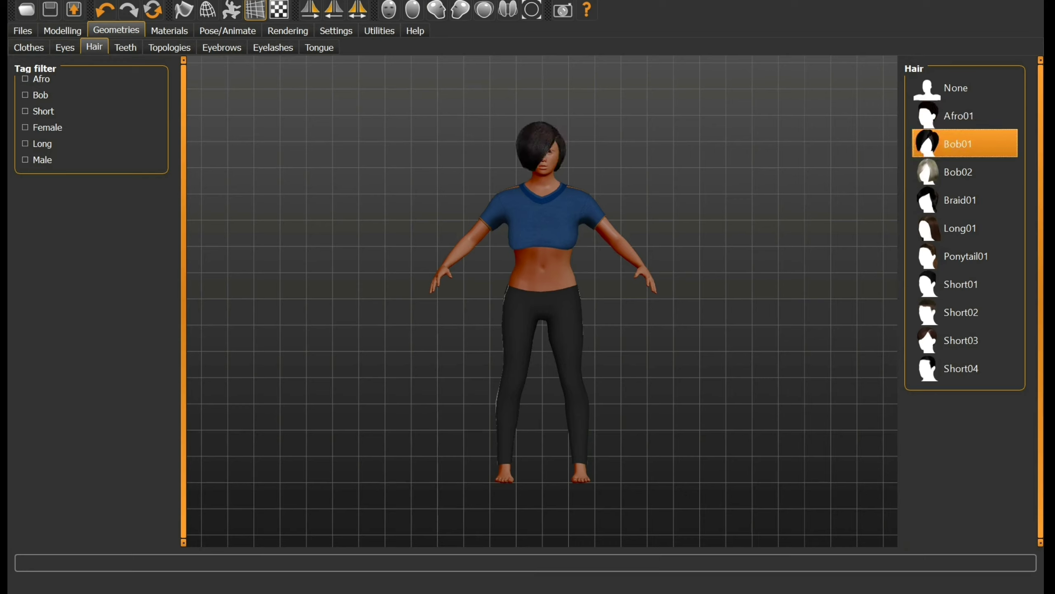
pyautogui.press('Down')
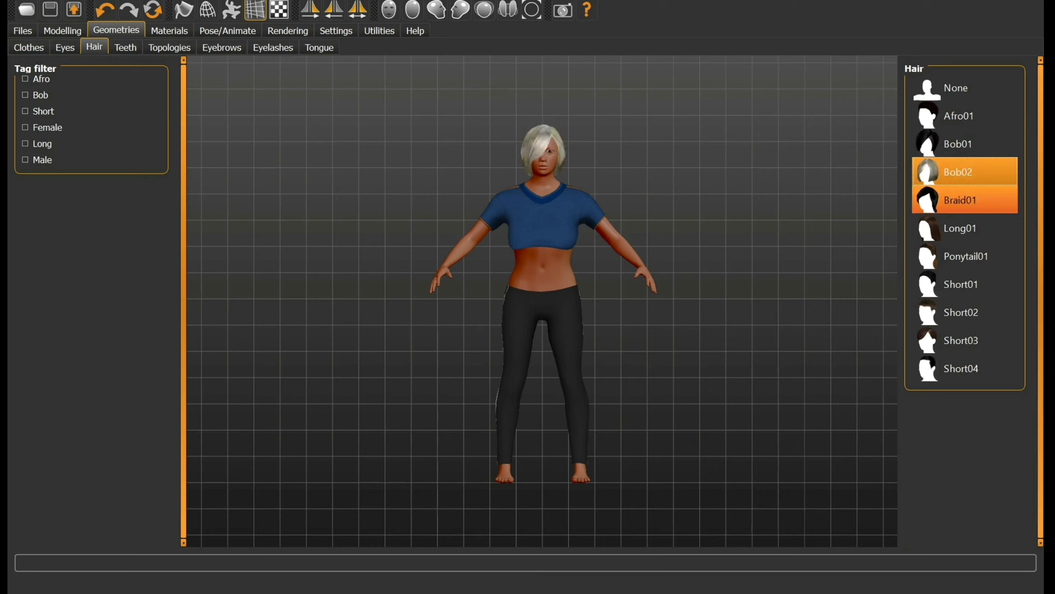
pyautogui.press('Down')
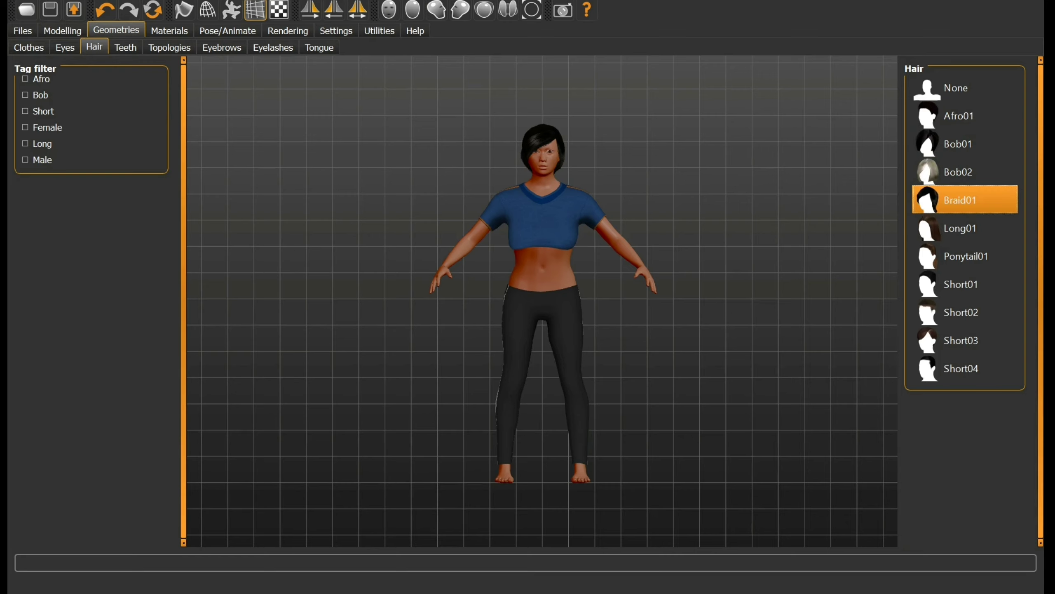
pyautogui.click(222, 47)
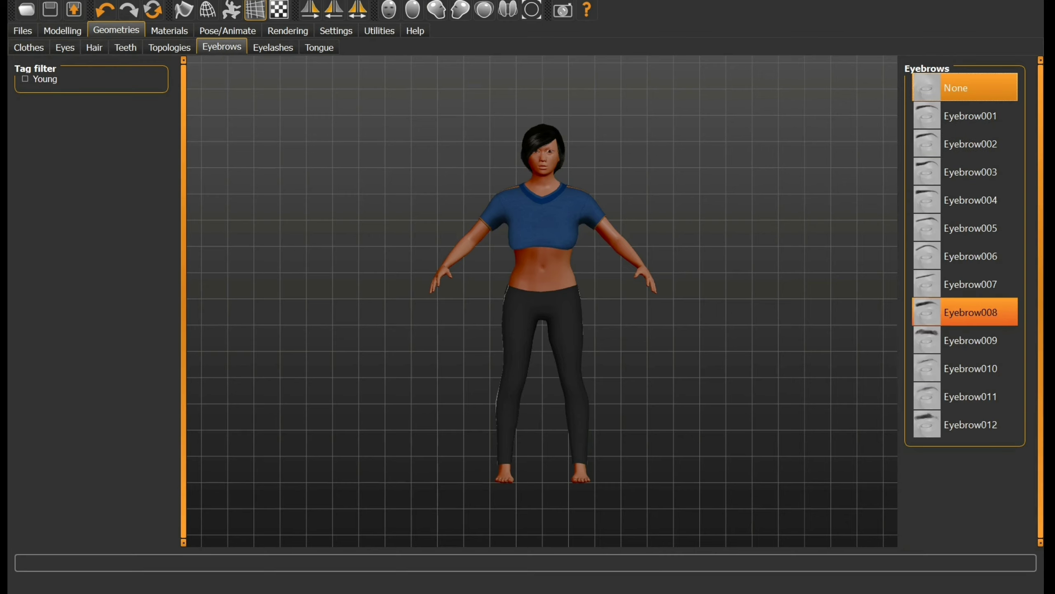
# Apply Eyebrow008 eyebrows and Eyelashes04 eyelashes, then open the Materials tab
pyautogui.click(971, 312)
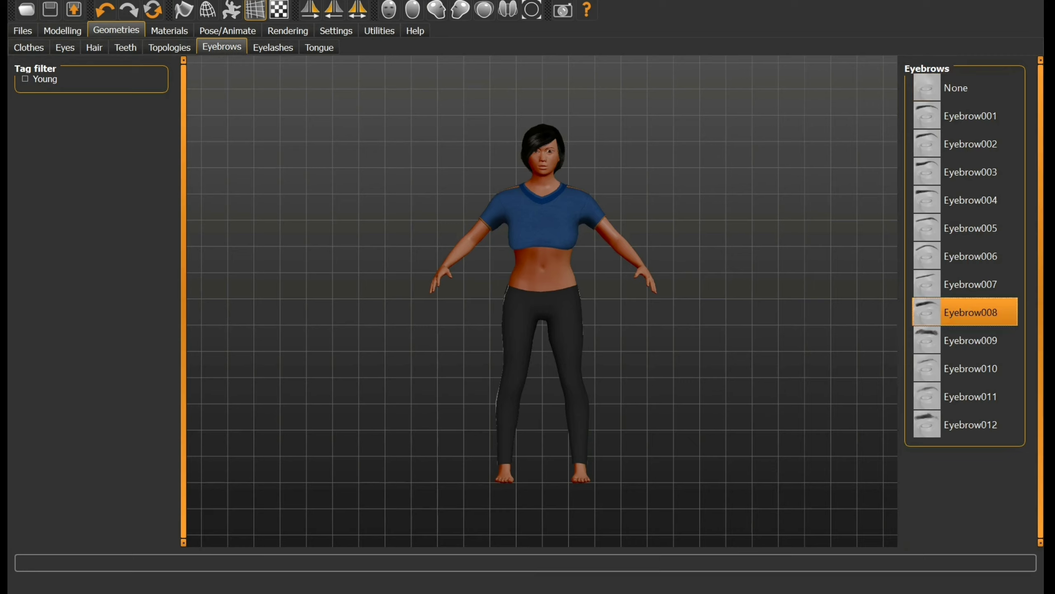
pyautogui.click(273, 47)
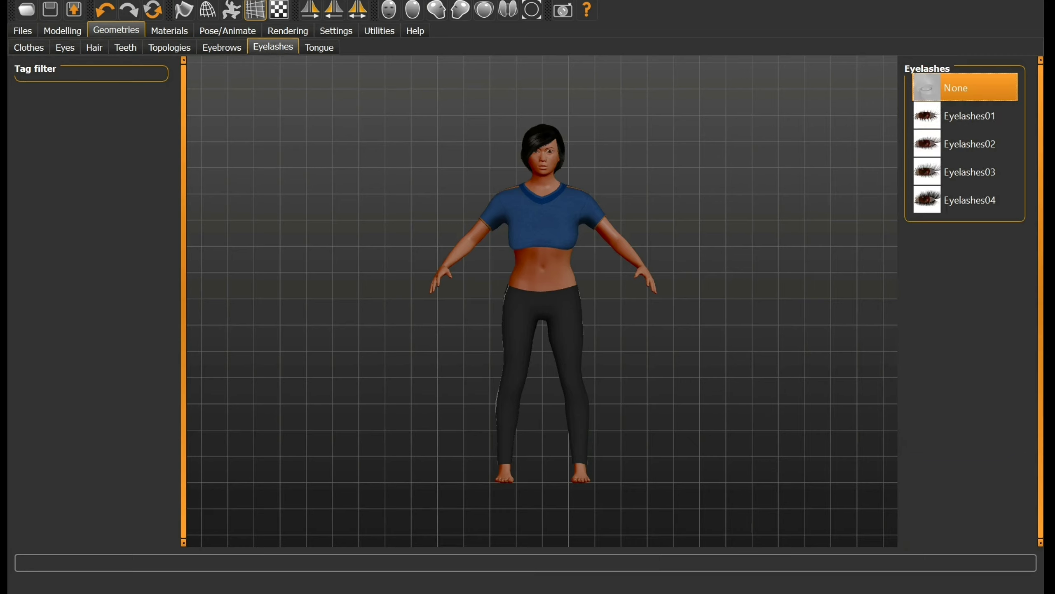
pyautogui.click(964, 200)
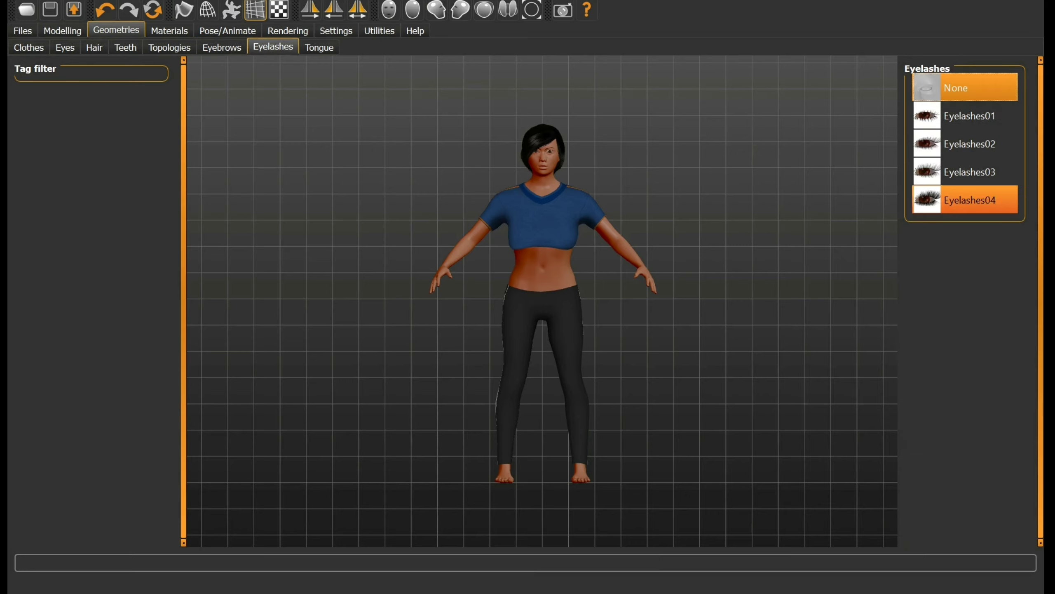
pyautogui.click(968, 200)
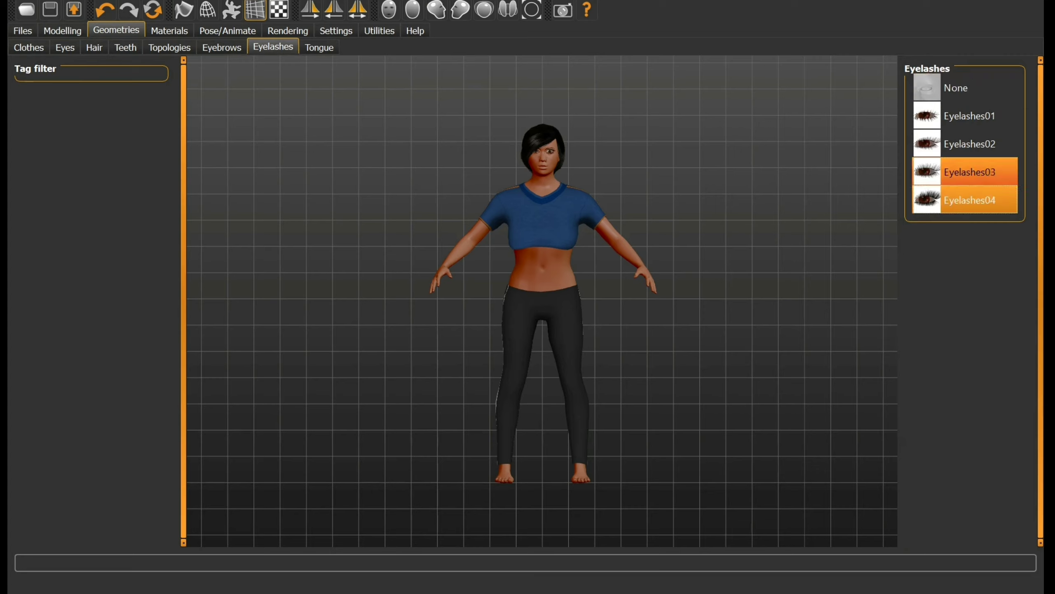
pyautogui.click(169, 30)
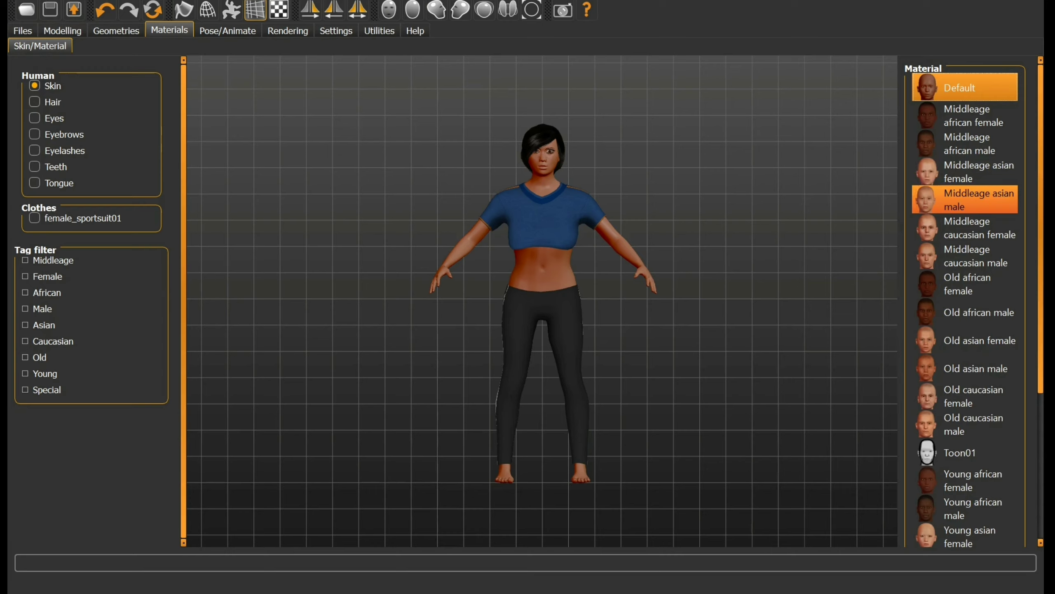
# Filter skins by the Asian tag and apply the Young asian female skin
pyautogui.click(965, 171)
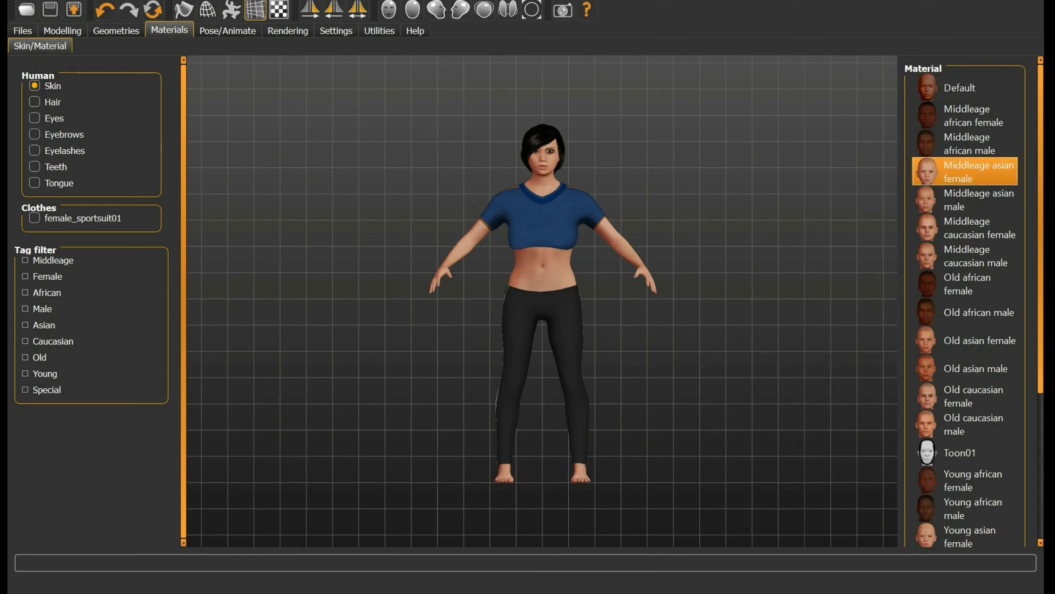
pyautogui.click(25, 324)
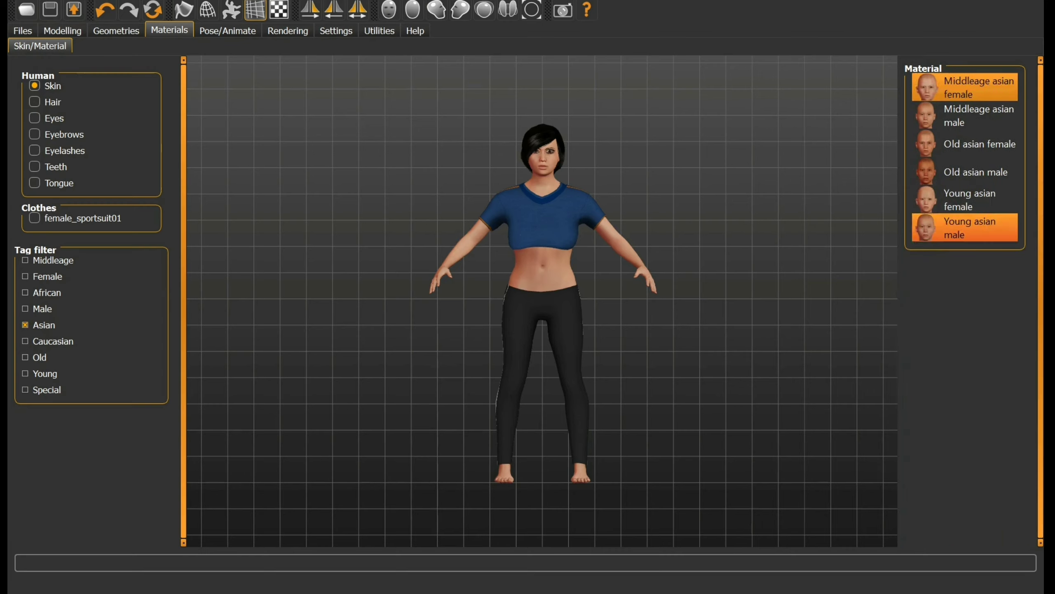
pyautogui.click(964, 199)
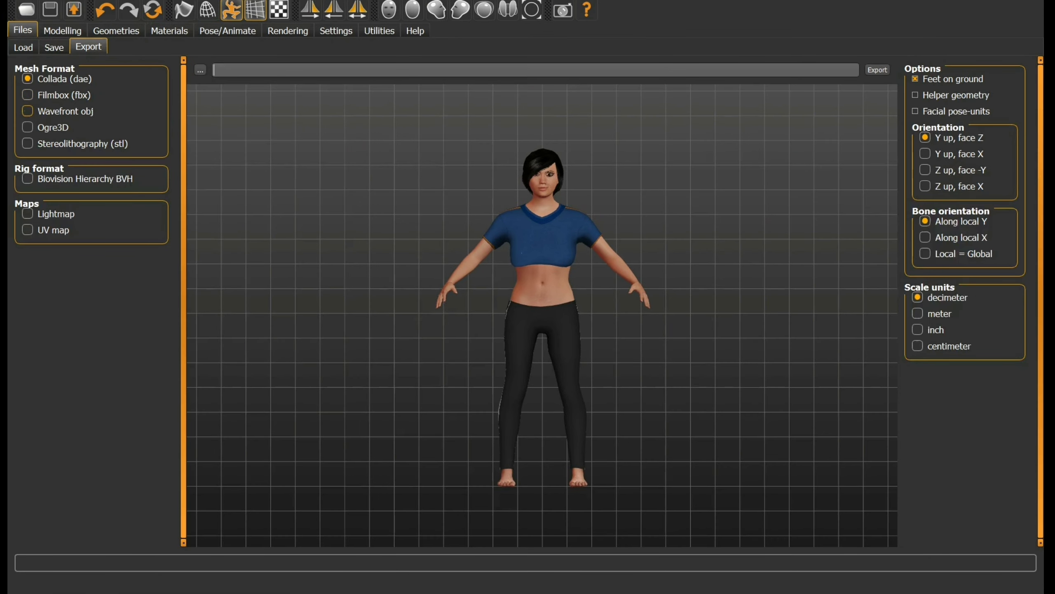
# Export the character as a Wavefront OBJ named 'woman 3d charactor'
pyautogui.click(28, 111)
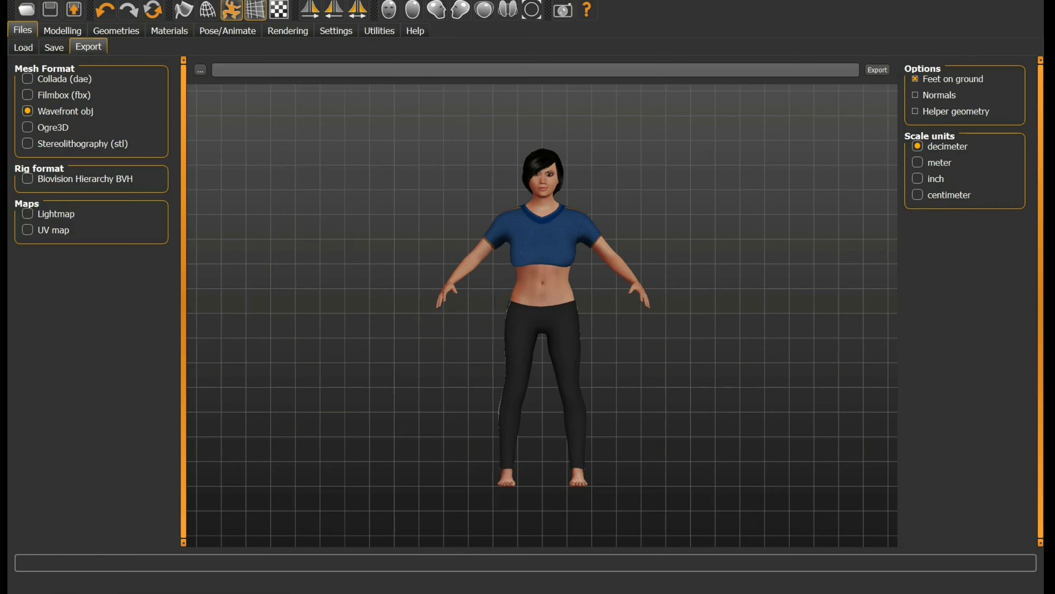
pyautogui.write('3d')
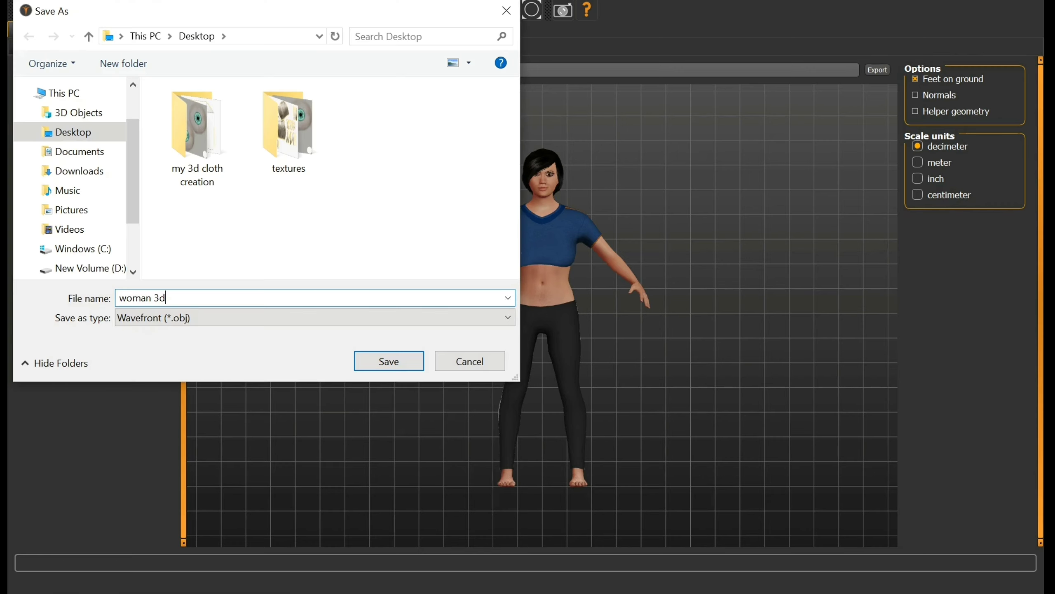
pyautogui.write(' charactor')
pyautogui.press('Return')
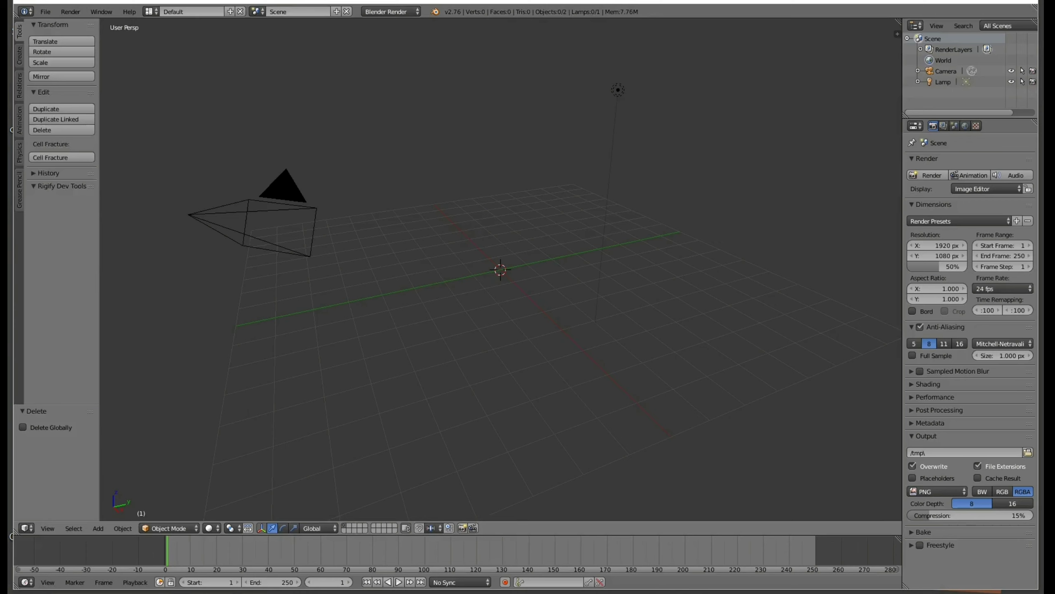
# Import woman 3d charactor.obj from the Desktop with the Wavefront OBJ importer
pyautogui.click(45, 11)
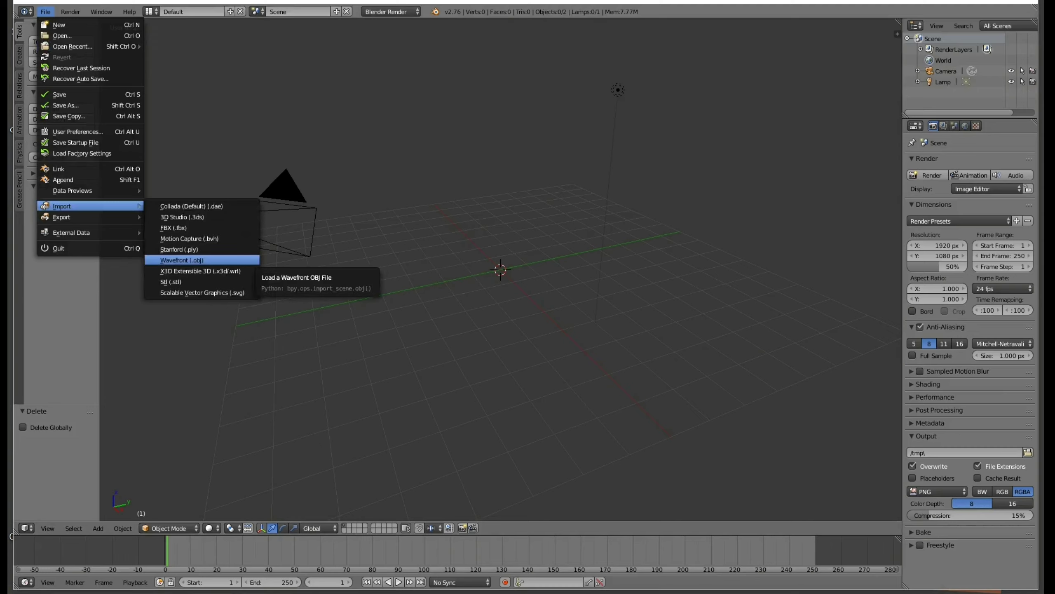
pyautogui.click(181, 259)
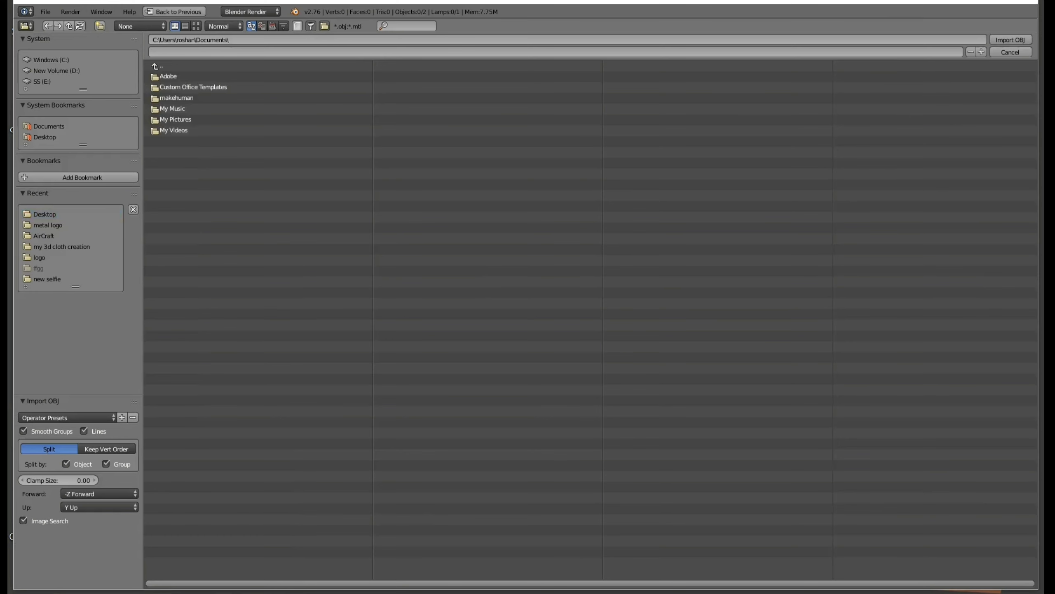
pyautogui.click(44, 214)
pyautogui.click(192, 108)
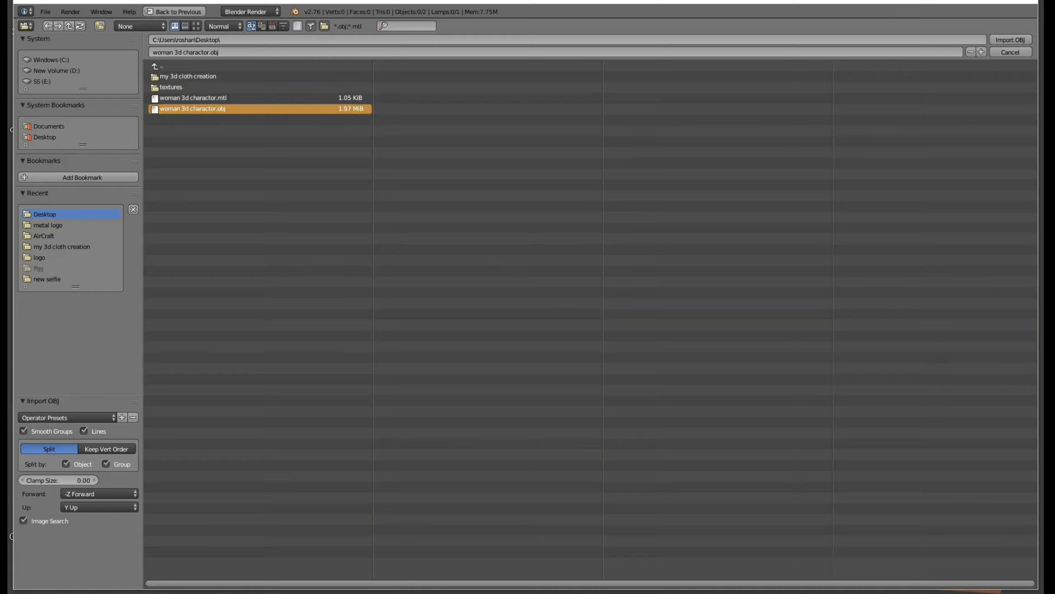
pyautogui.click(1010, 39)
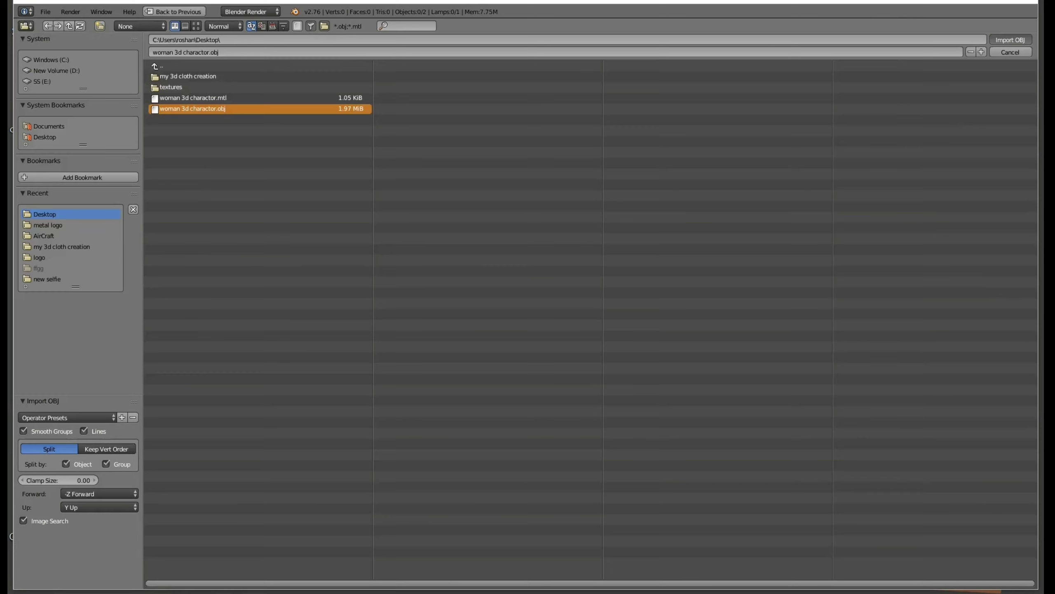
# Raise the lamp along Z to 10.411 above the woman
pyautogui.scroll(-6, 500, 270)
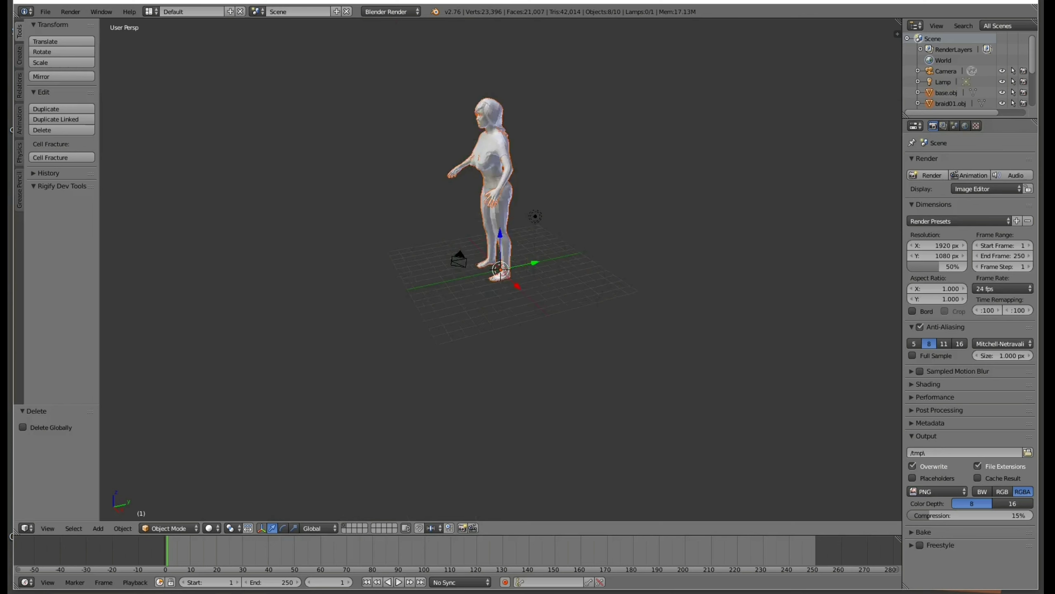
pyautogui.moveTo(501, 333); pyautogui.dragTo(542, 324, button='middle')
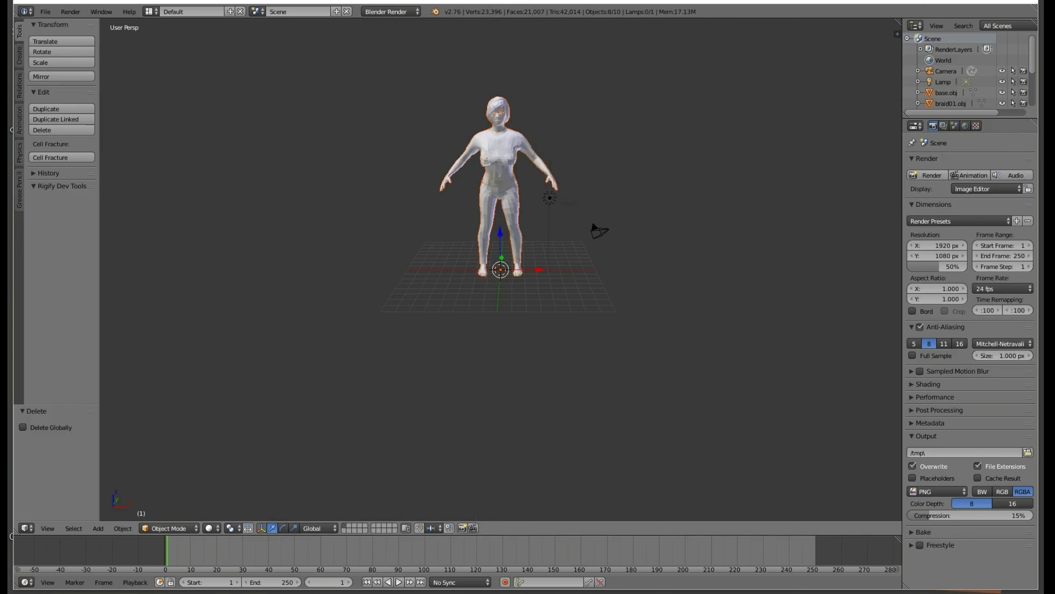
pyautogui.rightClick(550, 198)
pyautogui.press('g')
pyautogui.press('z')
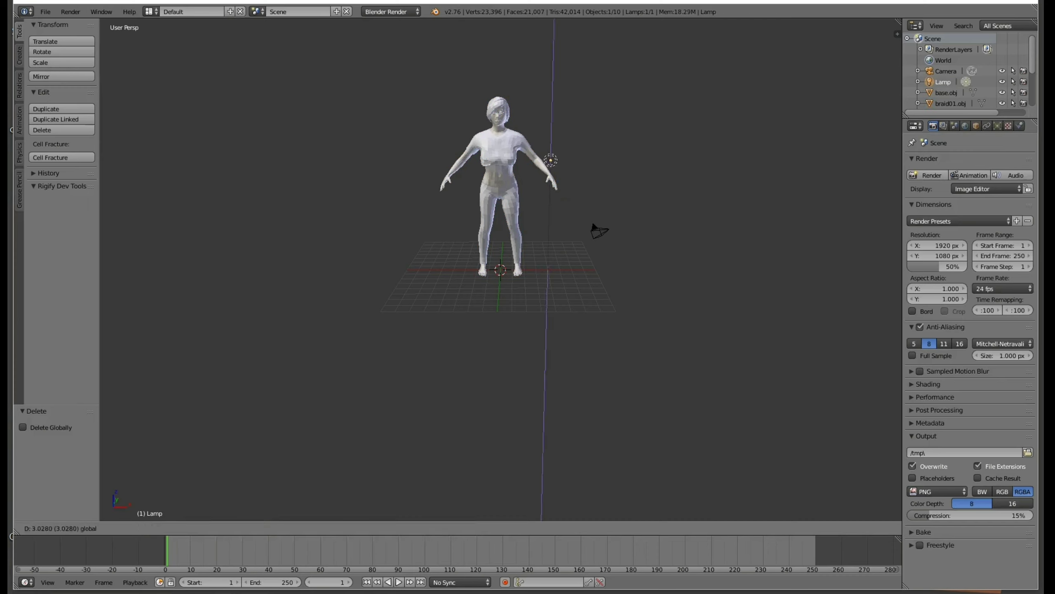
pyautogui.press('Return')
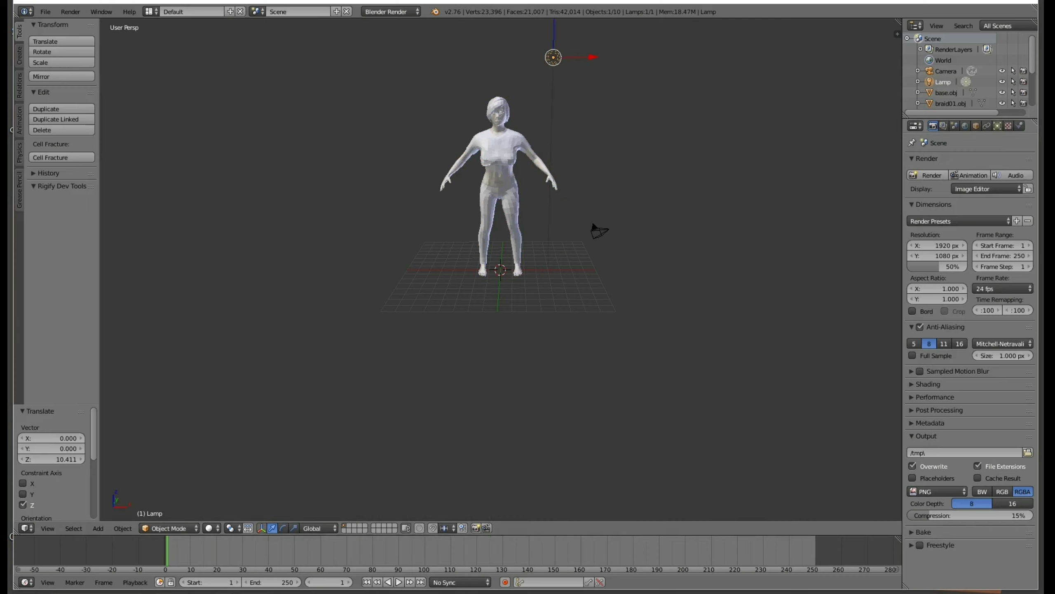
# Make the lamp a Hemi light scaled to 4.604 with energy 7
pyautogui.click(998, 126)
pyautogui.click(995, 281)
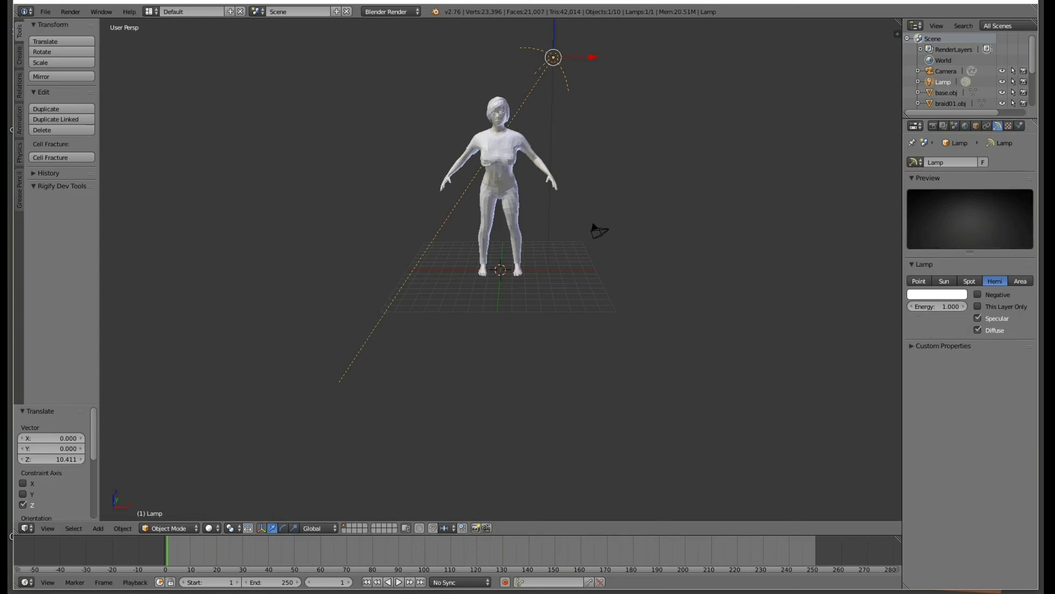
pyautogui.press('s')
pyautogui.press('Return')
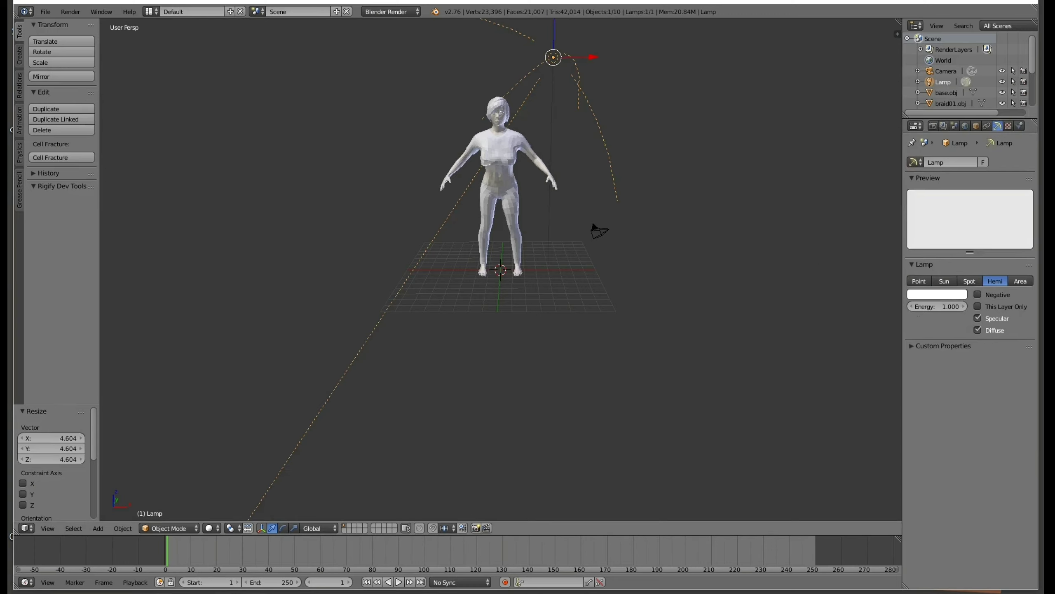
pyautogui.click(937, 306)
pyautogui.write('7')
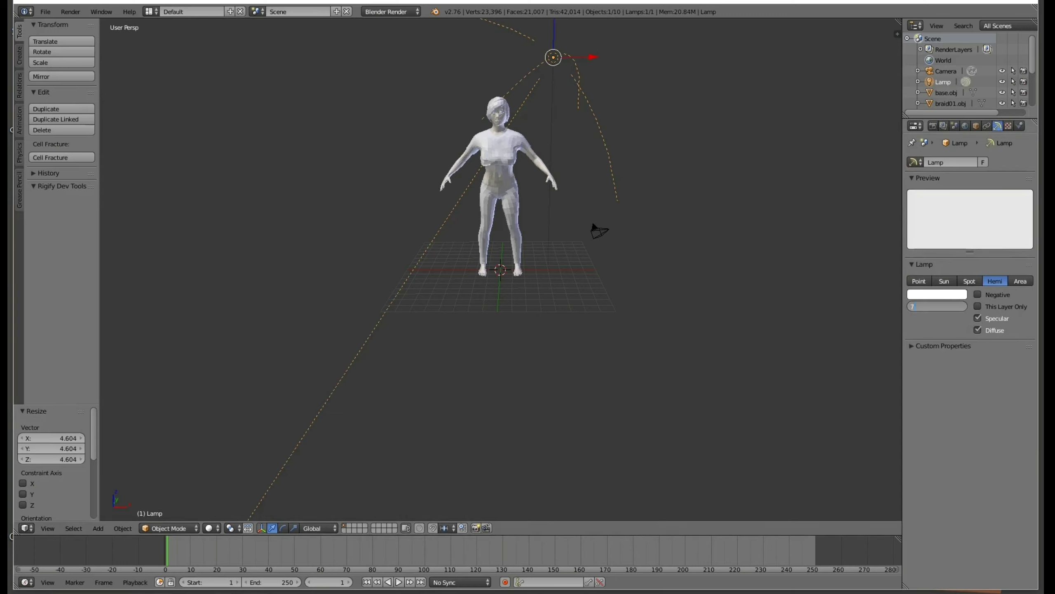
pyautogui.press('Return')
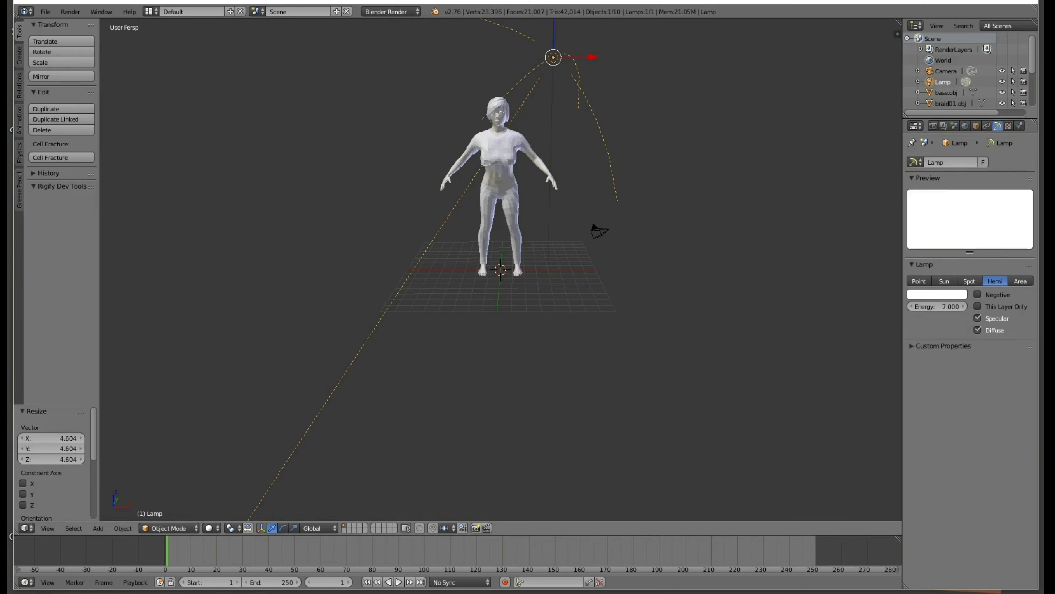
pyautogui.rightClick(498, 158)
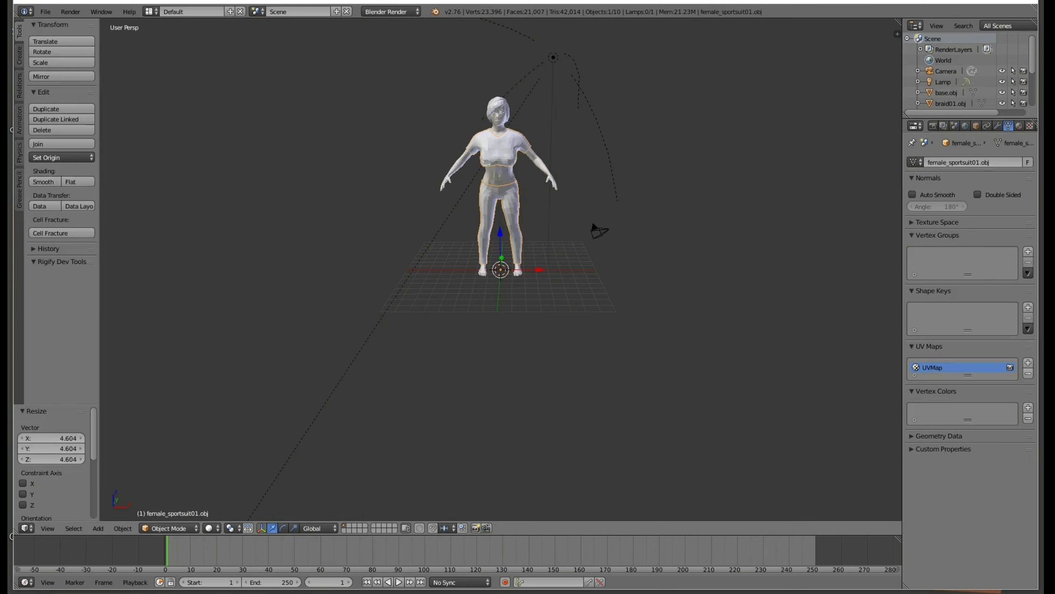
# Apply smooth shading to the sportsuit, base body, braid01 hair and eyelashes04 meshes
pyautogui.click(44, 182)
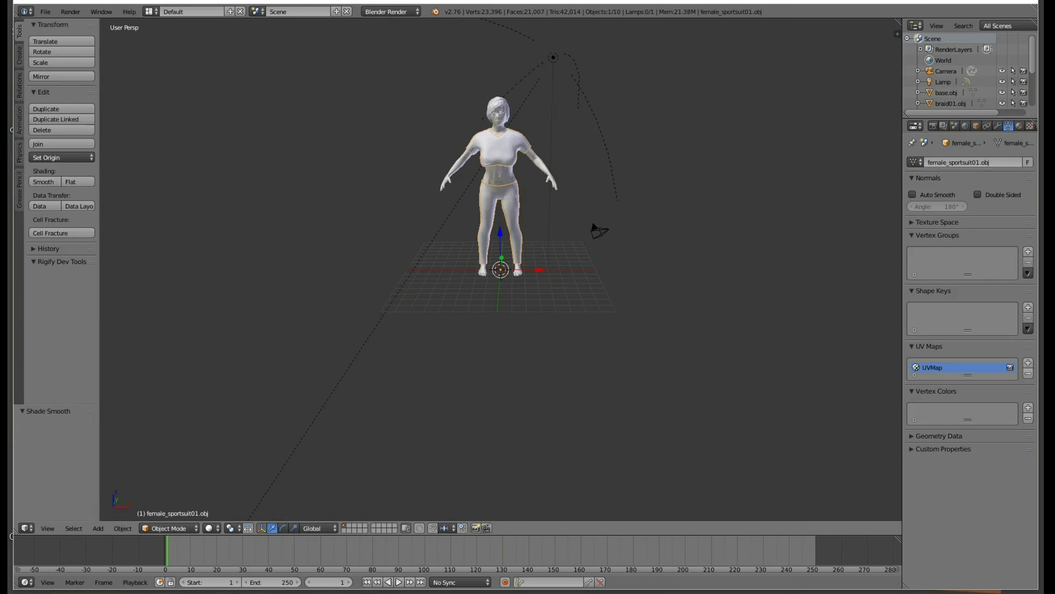
pyautogui.rightClick(499, 158)
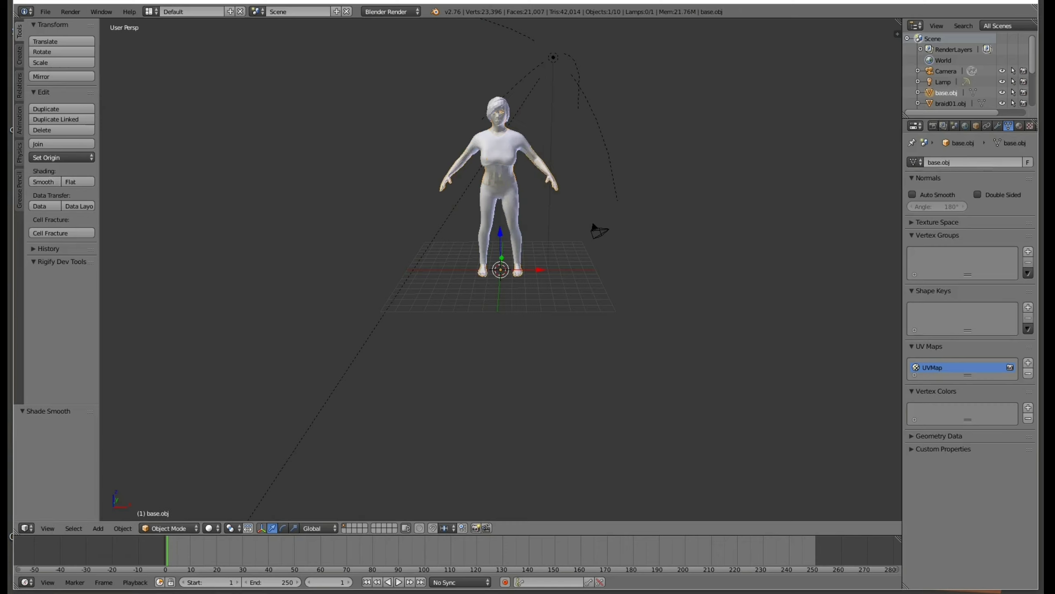
pyautogui.click(43, 182)
pyautogui.rightClick(496, 106)
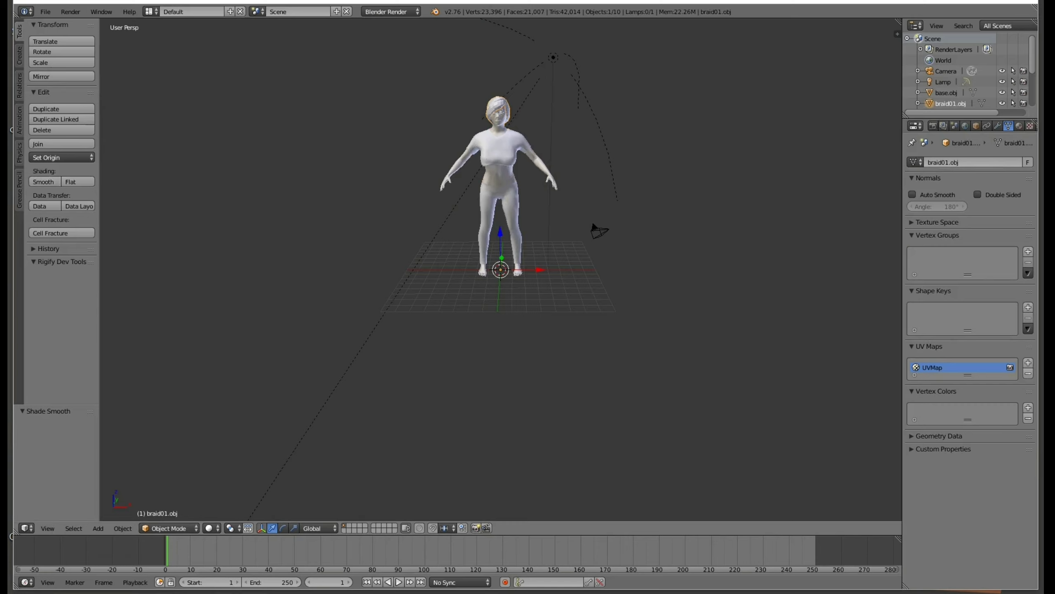
pyautogui.click(43, 182)
pyautogui.rightClick(500, 111)
pyautogui.click(44, 182)
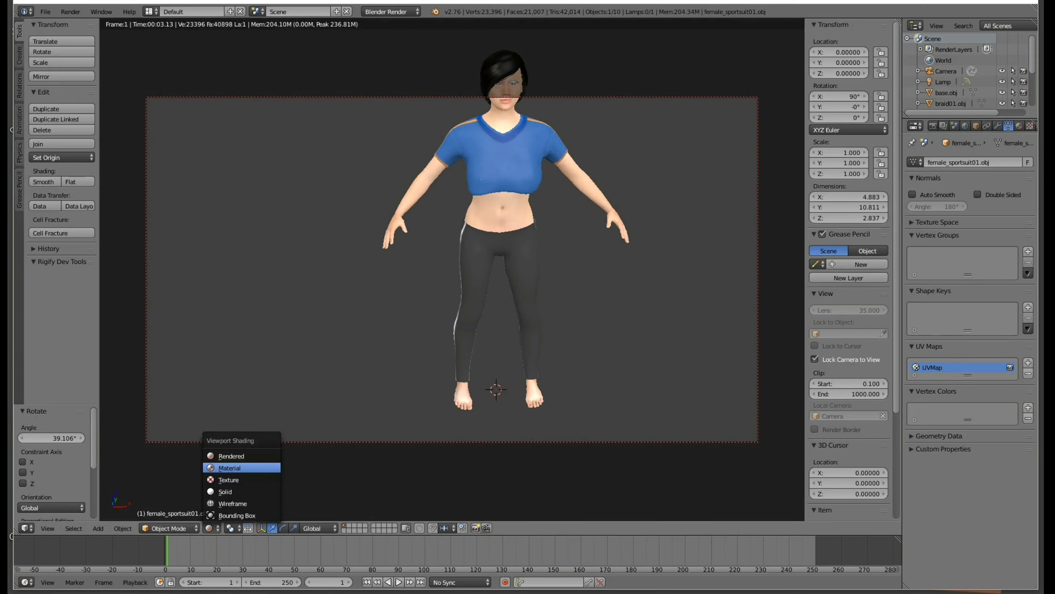
# Switch the viewport shading to Material
pyautogui.click(229, 468)
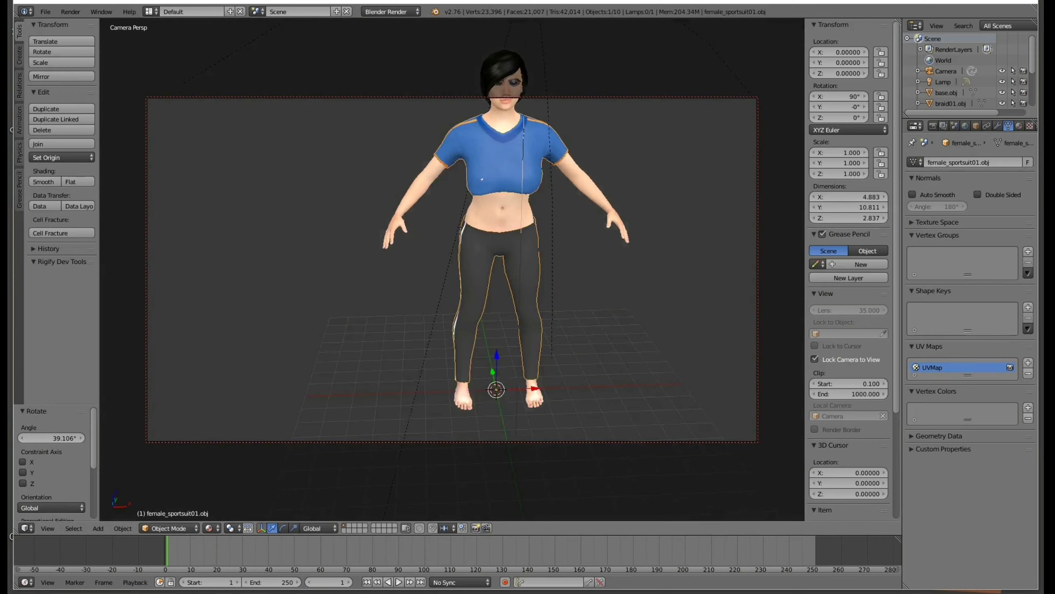
pyautogui.scroll(-3, 453, 269)
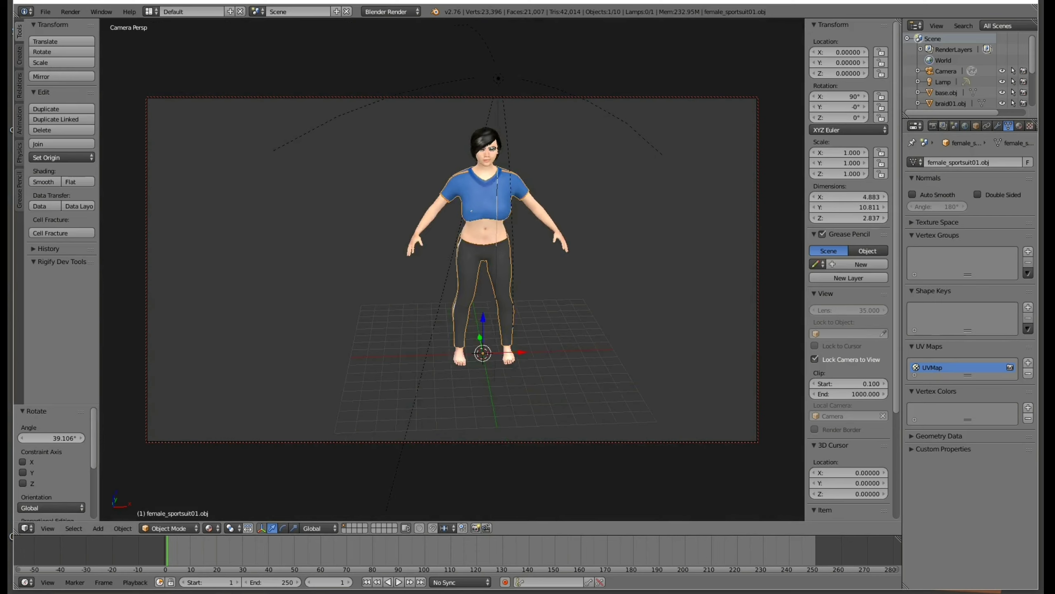
pyautogui.scroll(2, 452, 269)
pyautogui.scroll(1, 452, 269)
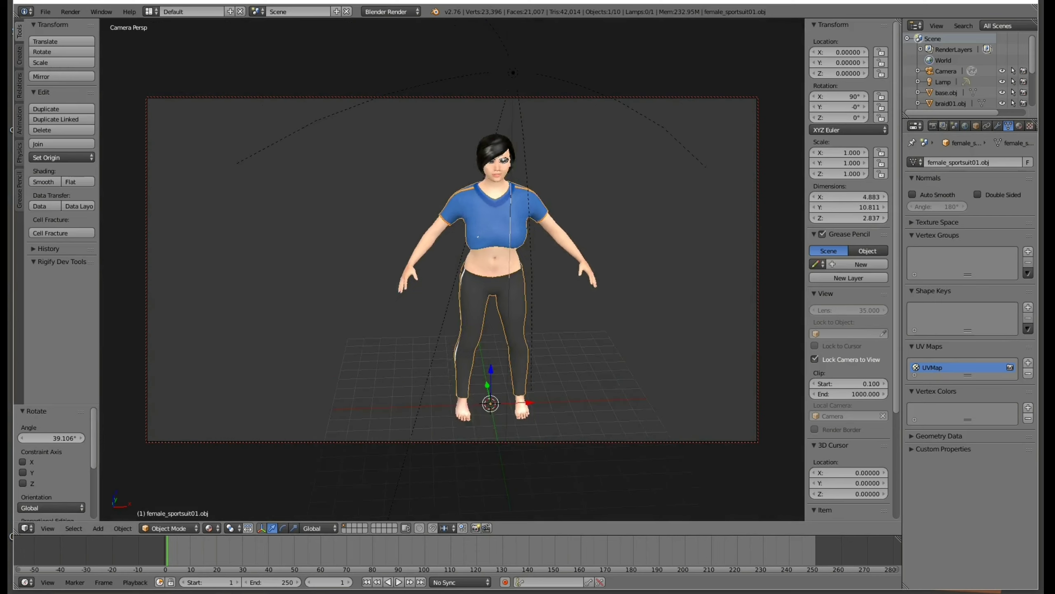
# Zoom and pan the camera to frame her face, hair and blue crop top
pyautogui.keyDown('shift'); pyautogui.moveTo(452, 270); pyautogui.dragTo(445, 283, button='middle'); pyautogui.keyUp('shift')
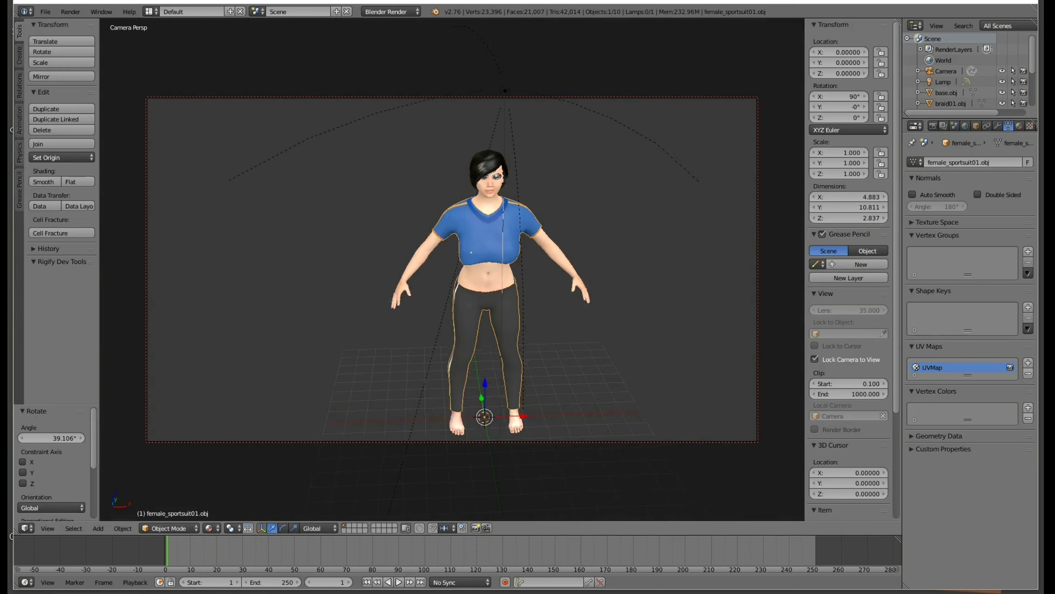
pyautogui.scroll(3, 453, 270)
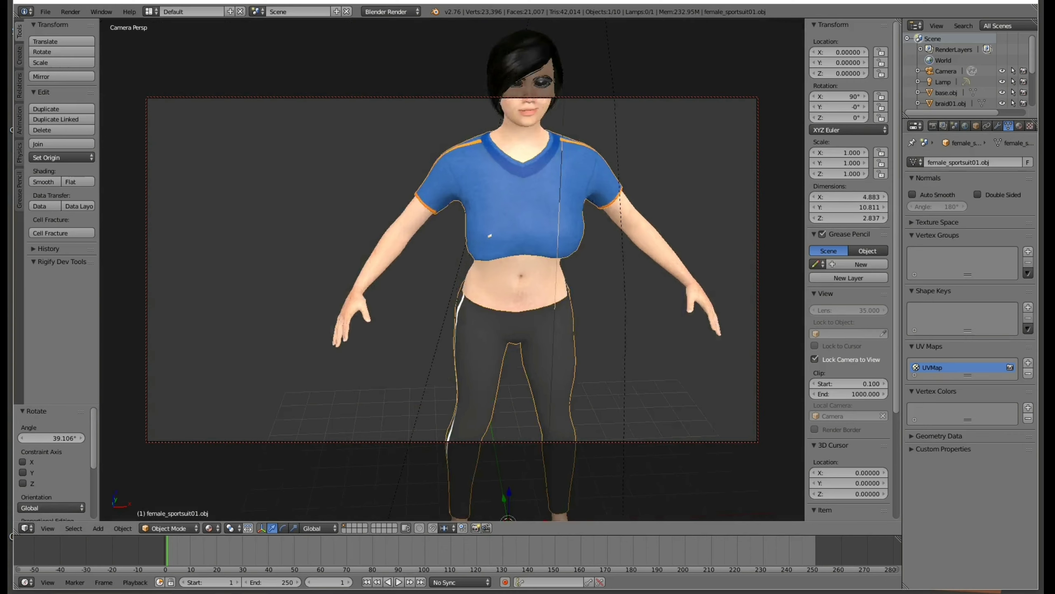
pyautogui.scroll(-2, 453, 270)
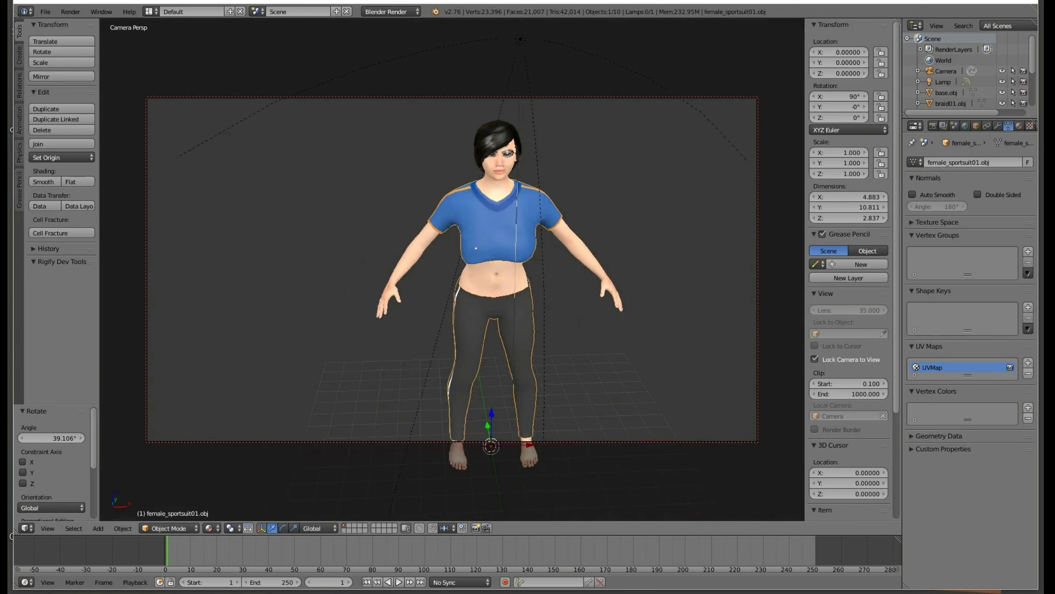
pyautogui.keyDown('shift'); pyautogui.moveTo(452, 269); pyautogui.dragTo(464, 327, button='middle'); pyautogui.keyUp('shift')
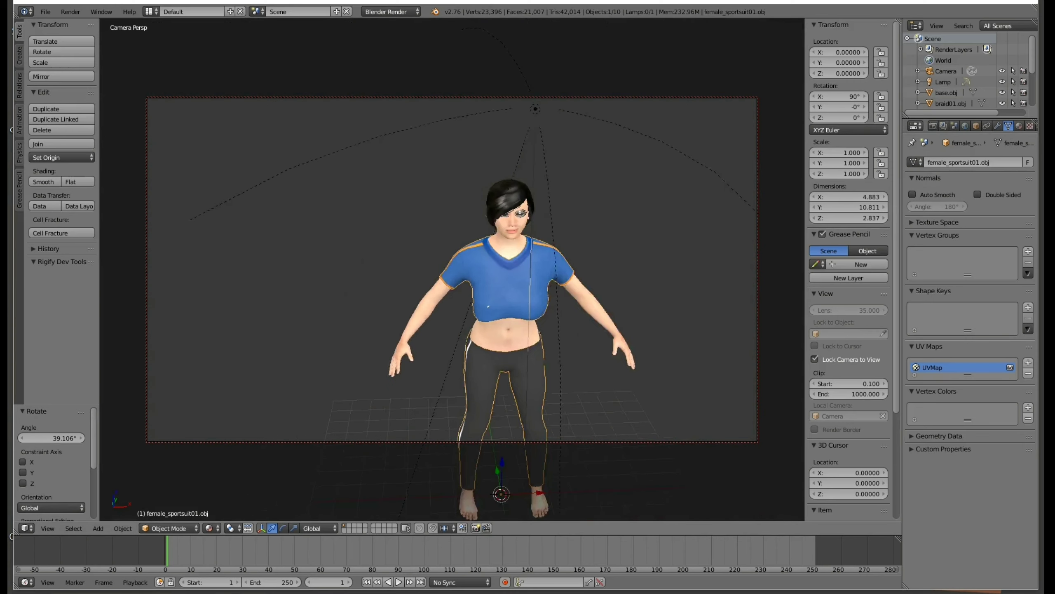
pyautogui.scroll(3, 453, 269)
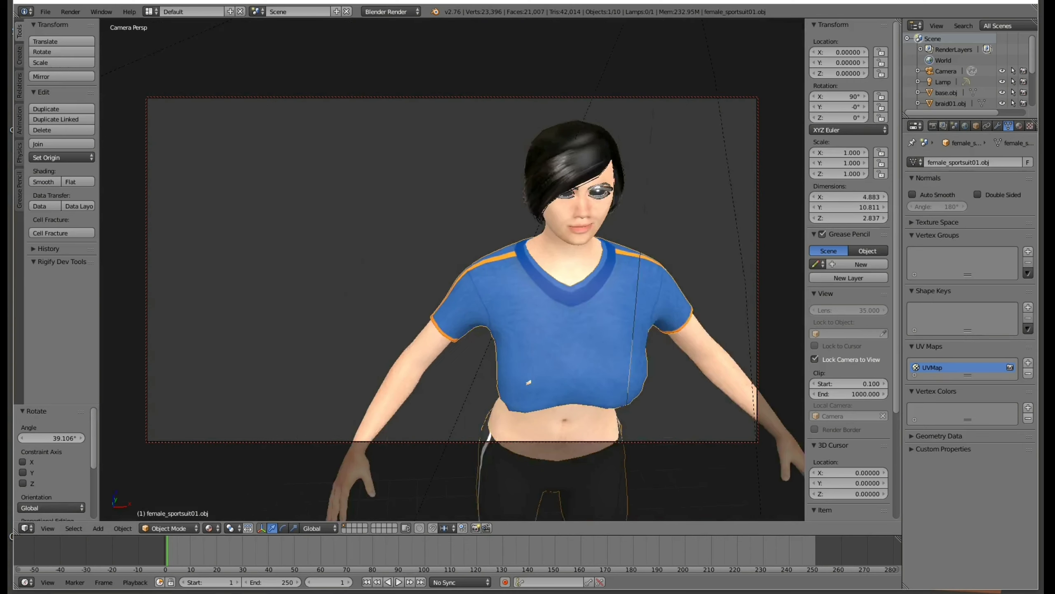
pyautogui.scroll(2, 452, 269)
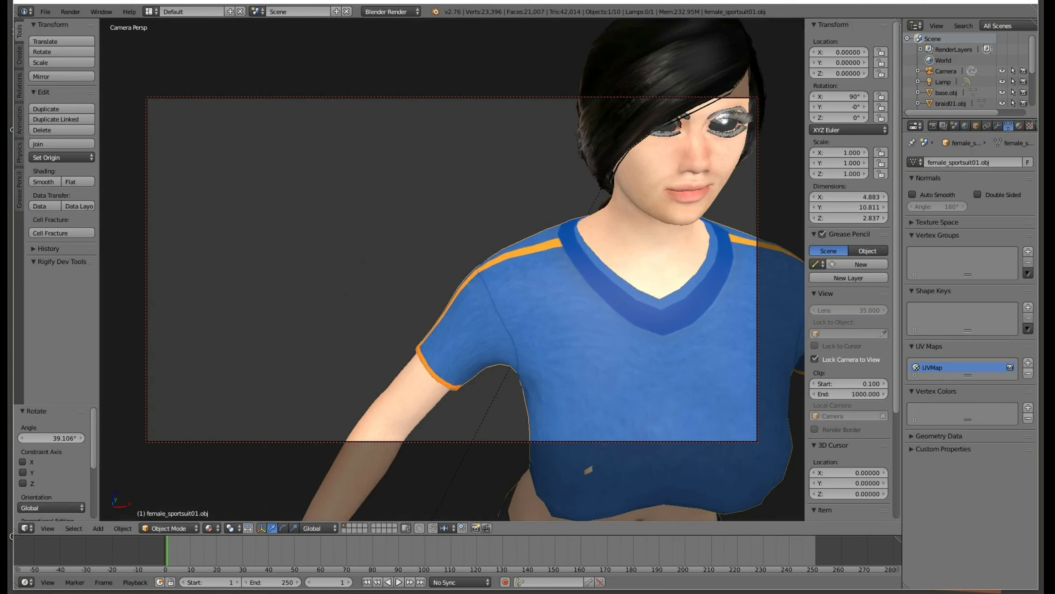
pyautogui.rightClick(729, 124)
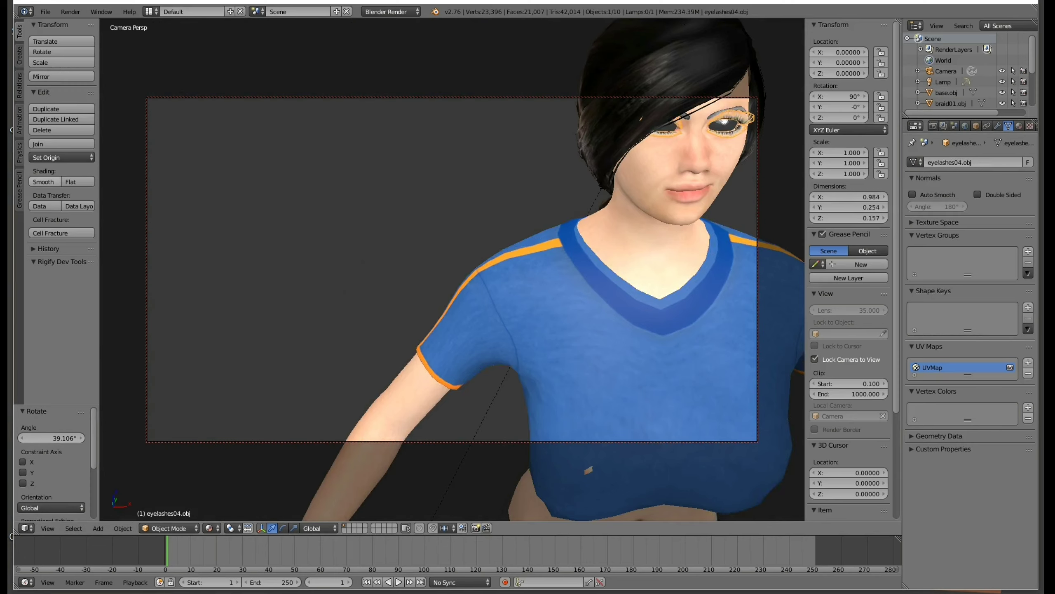